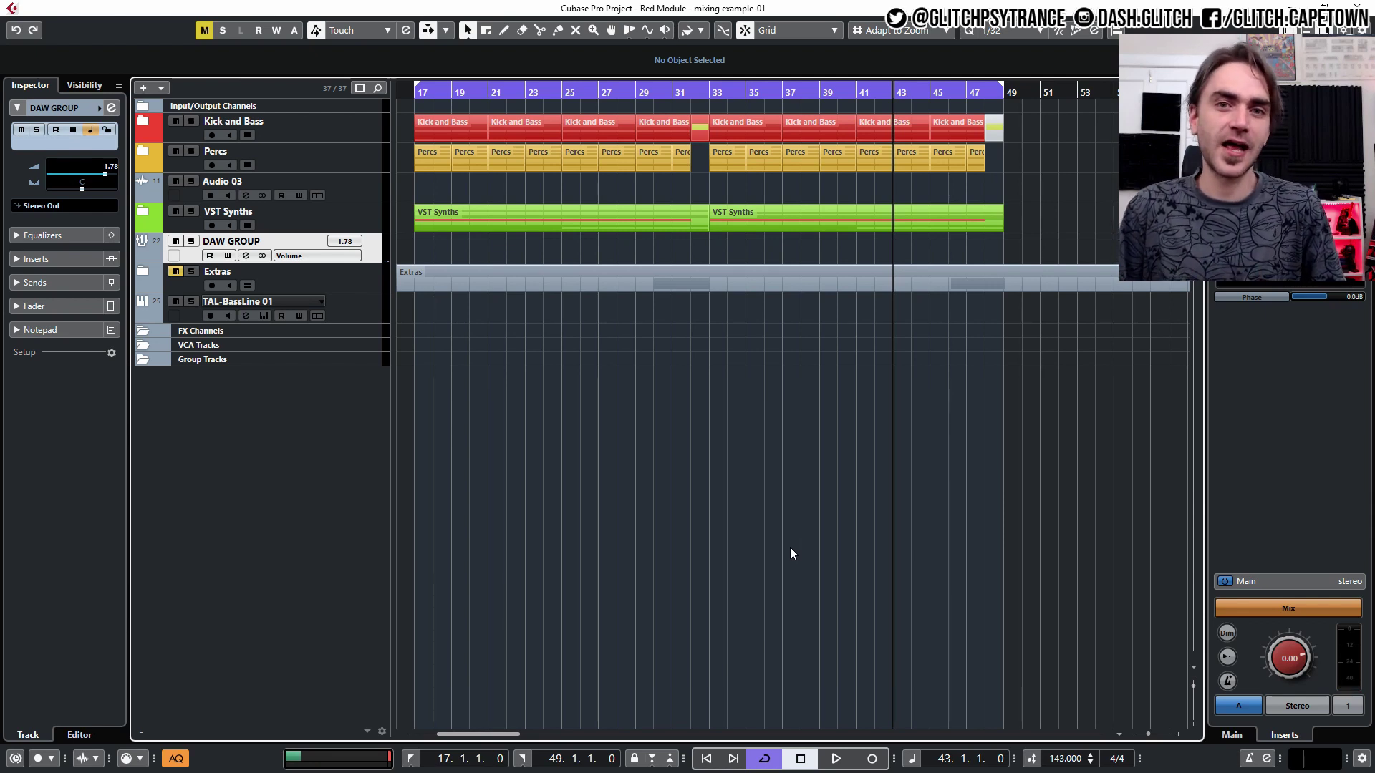
# Step: Shorten the loop range to bars 17 through 25 and return the playhead to the loop start
pyautogui.click(346, 130)
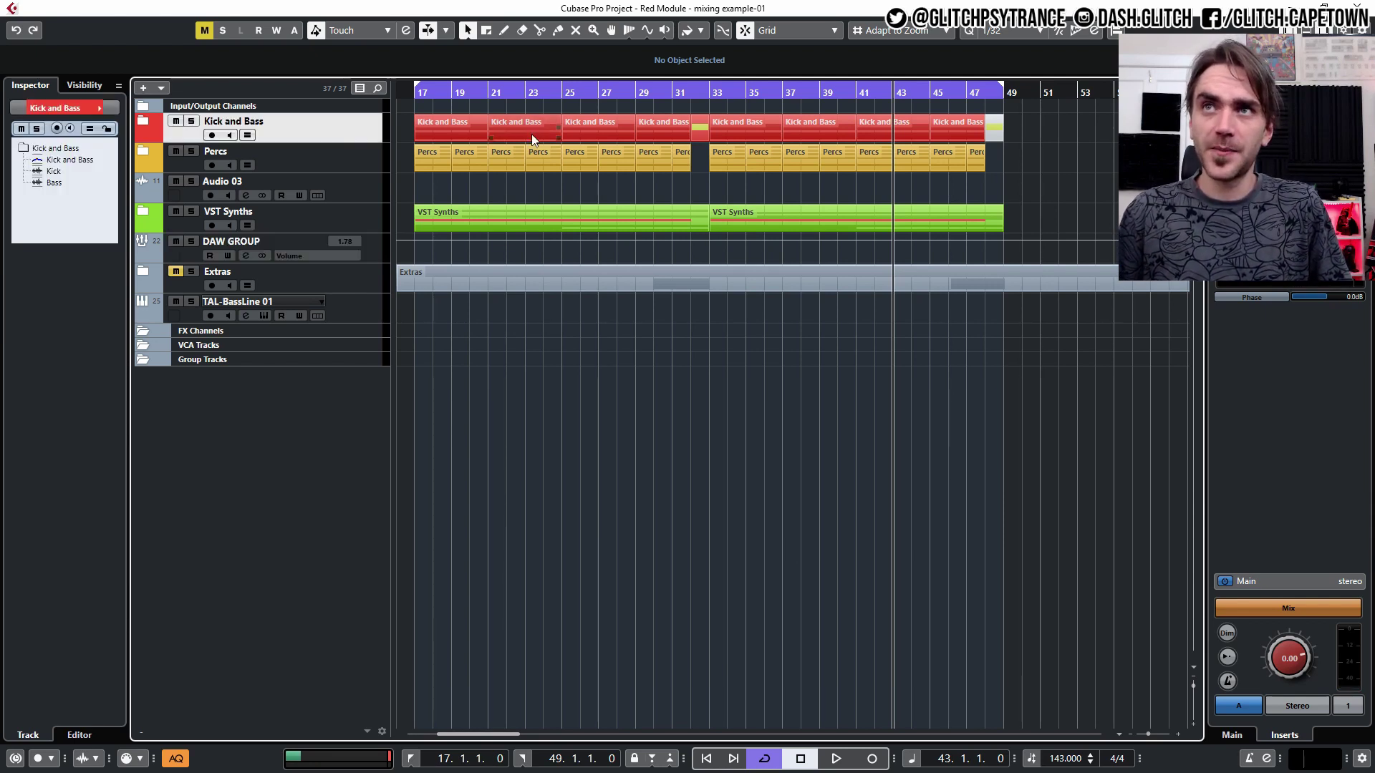
pyautogui.scroll(3, 572, 136)
pyautogui.keyDown('alt'); pyautogui.click(754, 93); pyautogui.keyUp('alt')
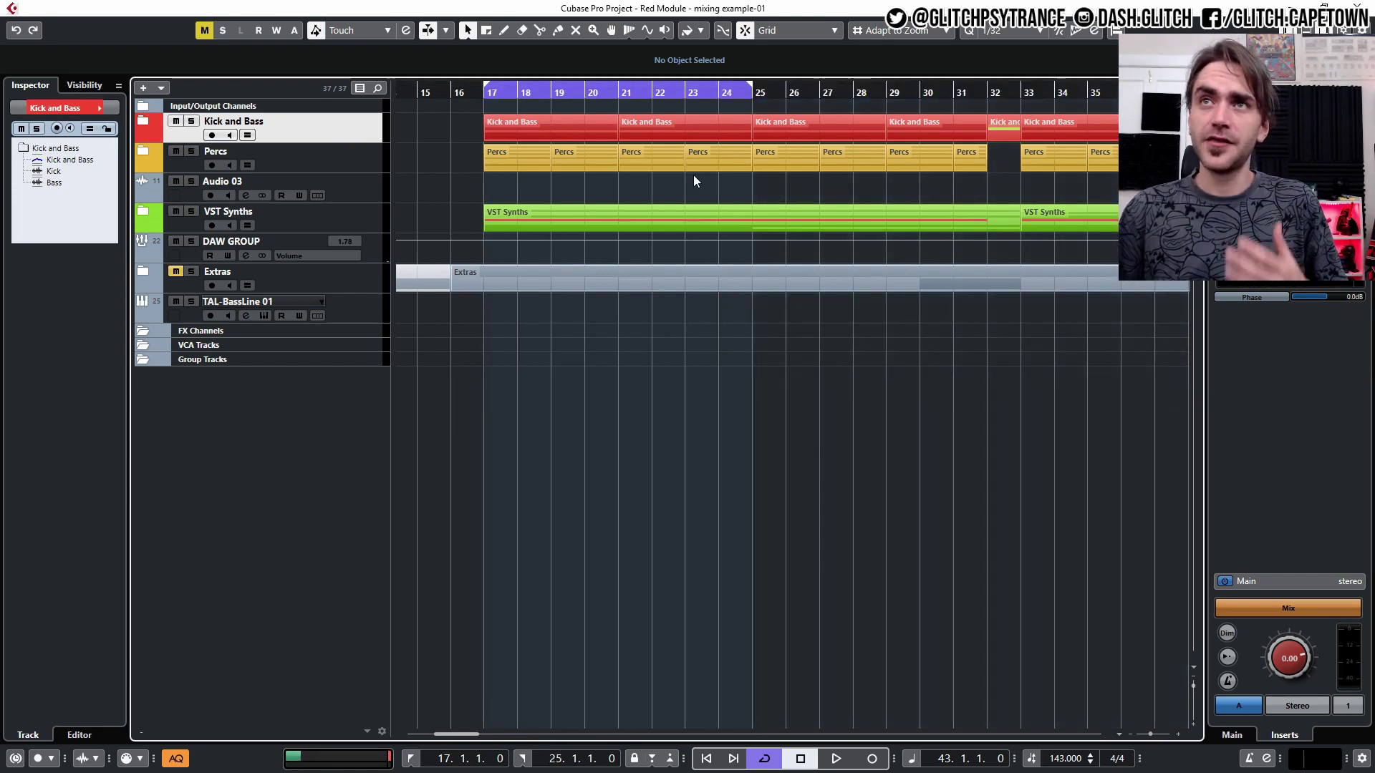
pyautogui.press('KP_1')
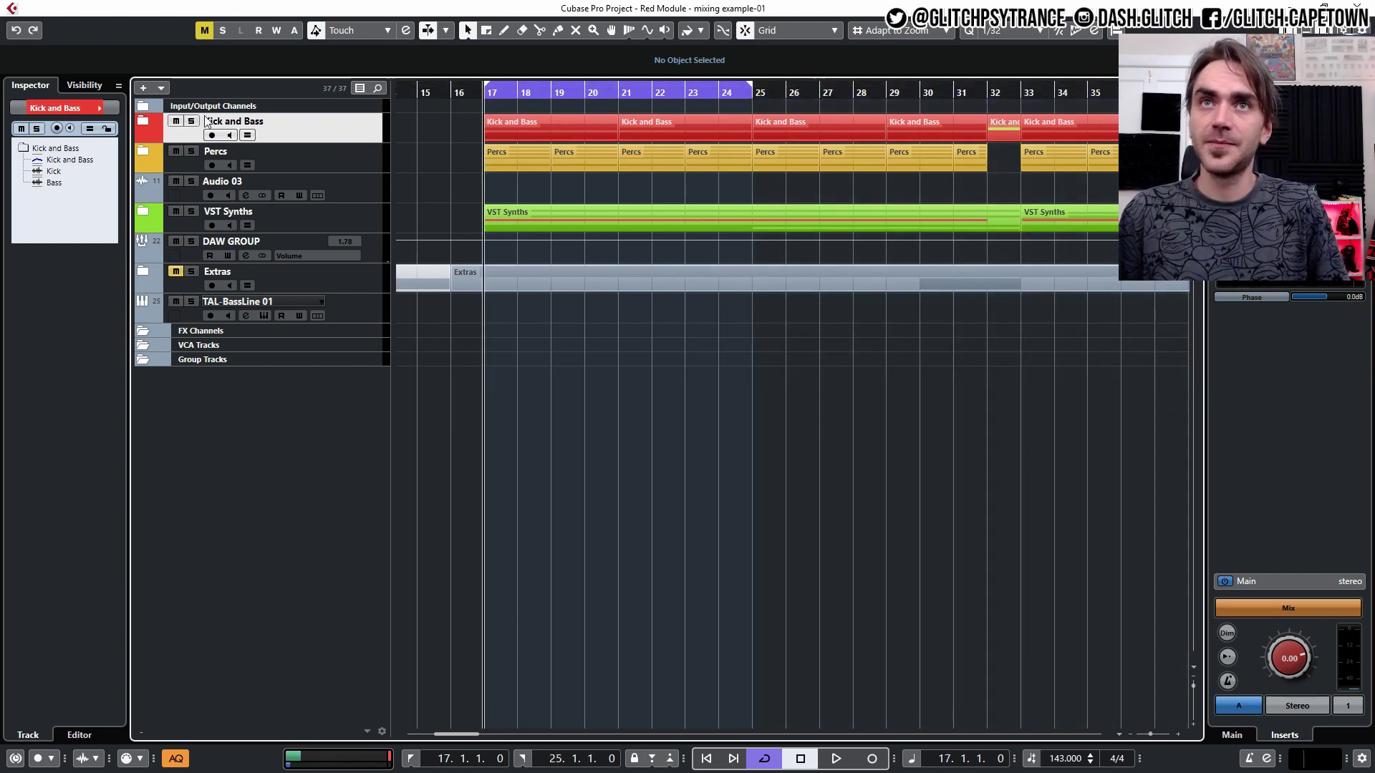
# Step: Expand the Kick and Bass folder, open the Kick track's channel settings and show its EQuilibrium insert editor
pyautogui.click(143, 120)
pyautogui.click(254, 195)
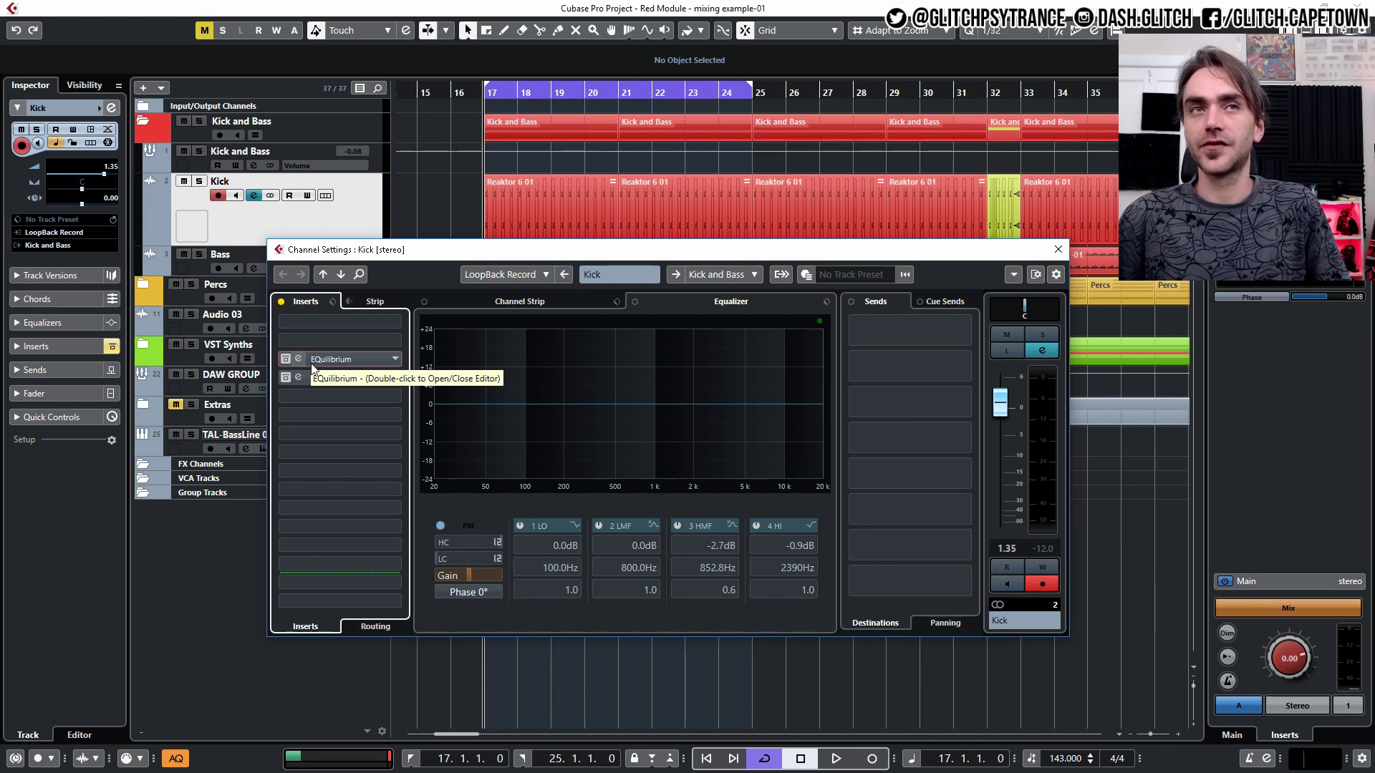
pyautogui.doubleClick(312, 364)
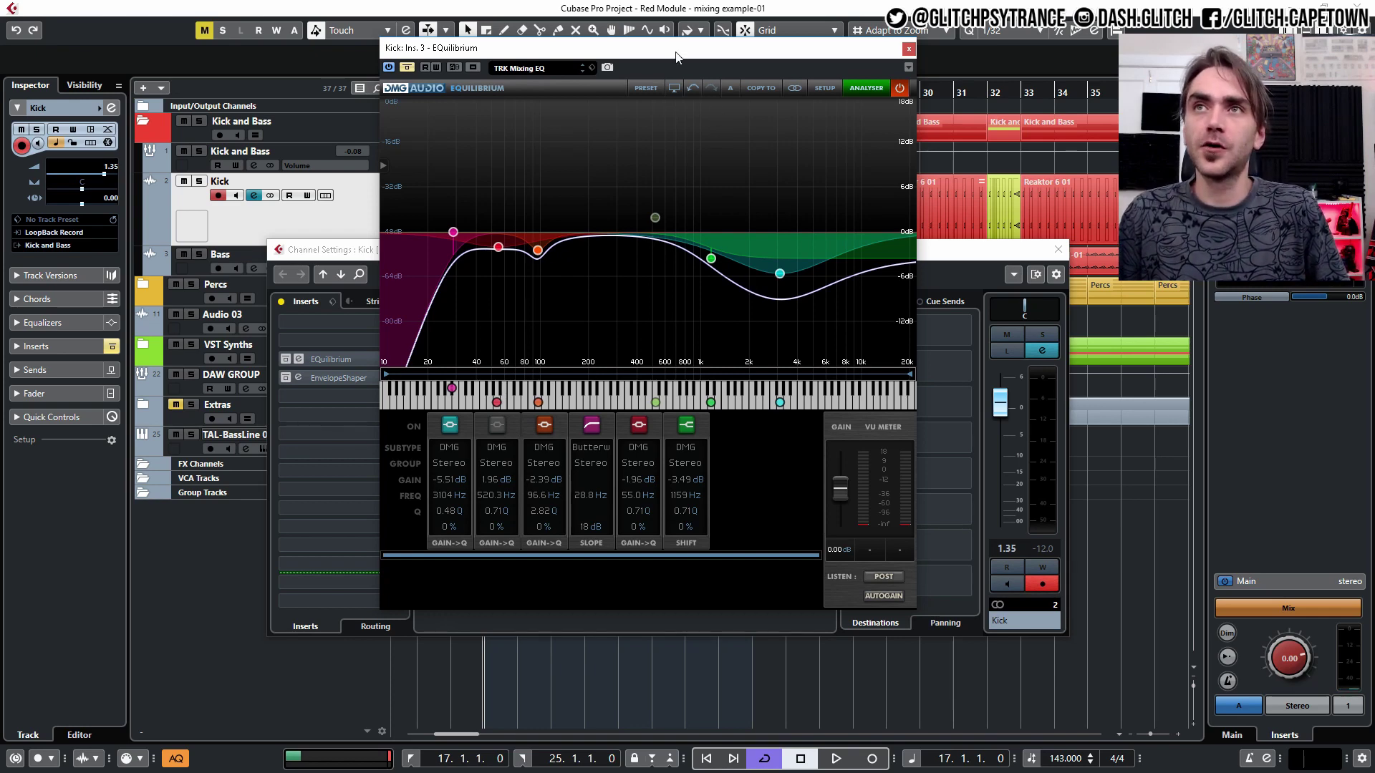
pyautogui.moveTo(676, 56); pyautogui.dragTo(1206, 181)
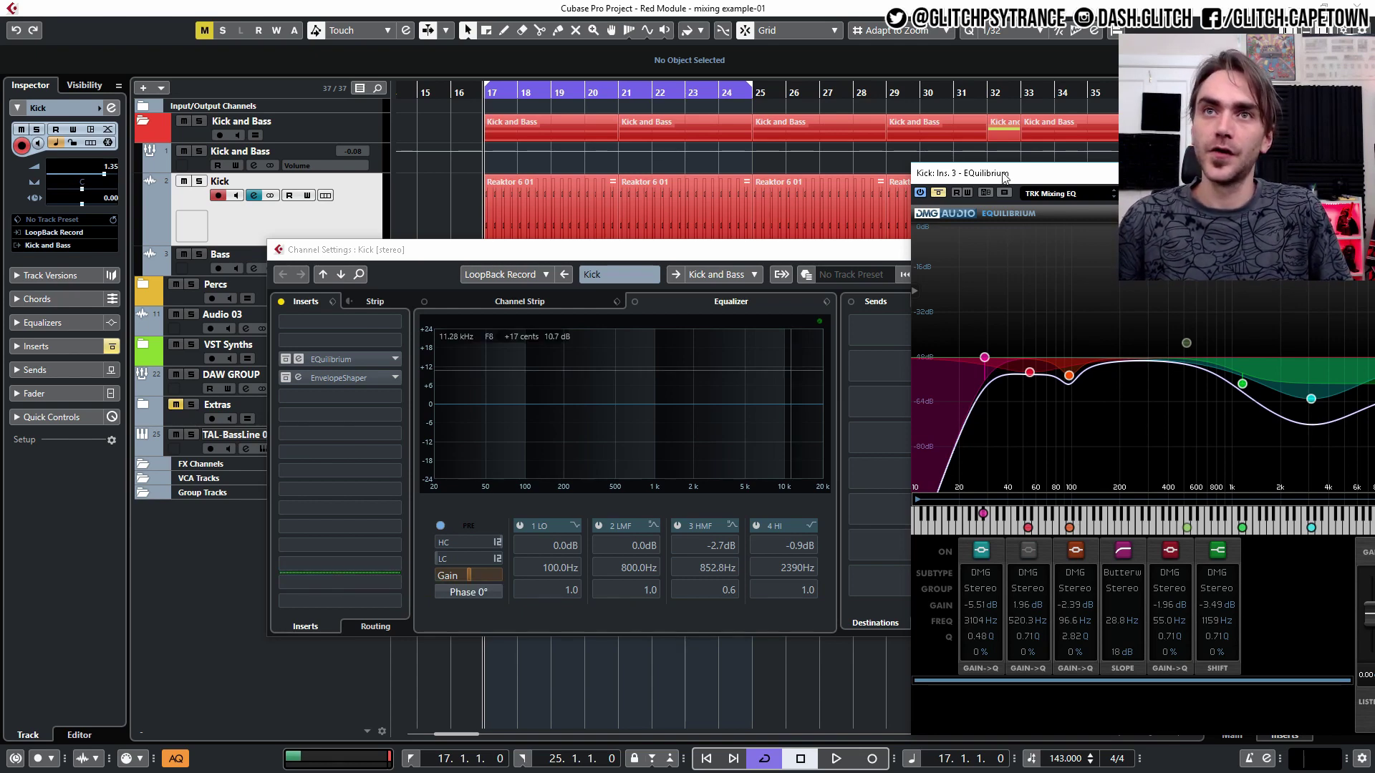
pyautogui.moveTo(1004, 175); pyautogui.dragTo(505, 113)
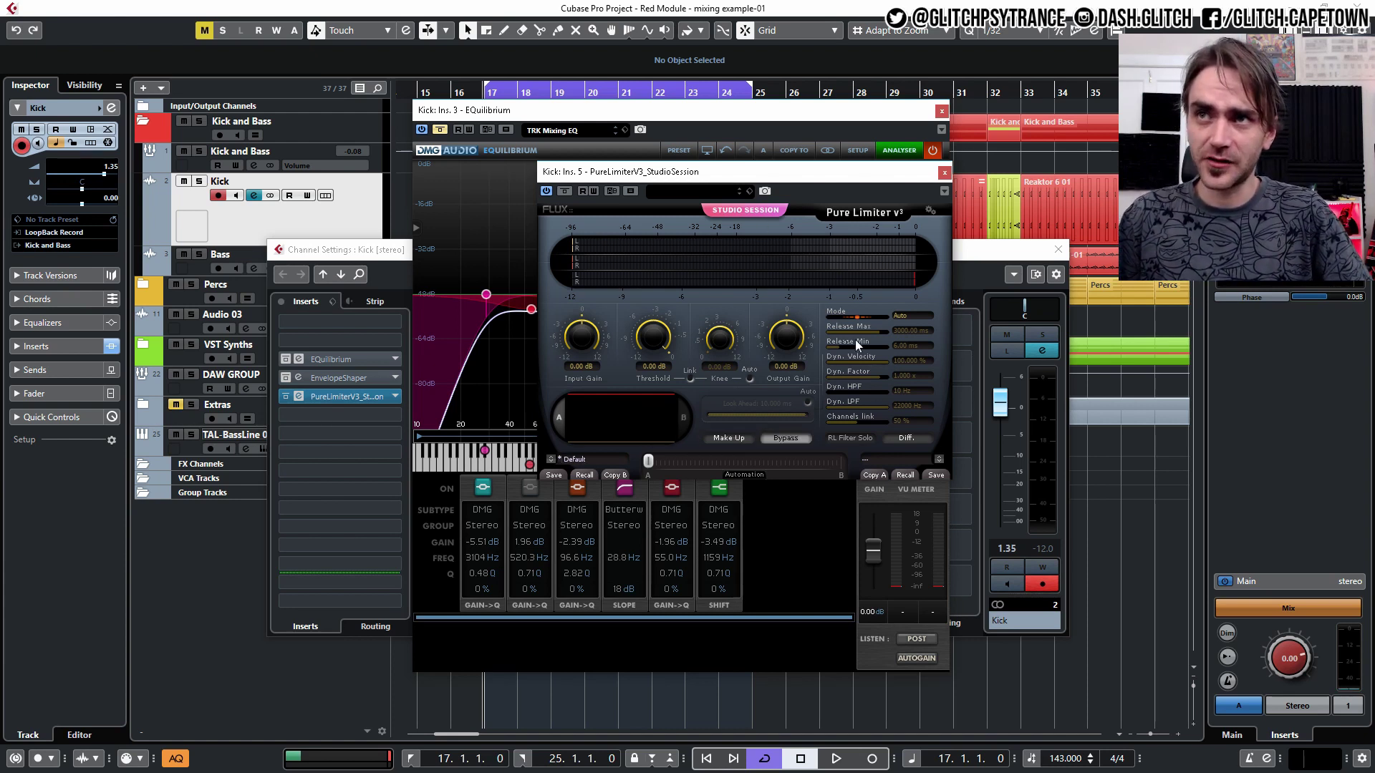
# Step: Switch the Kick's Pure Limiter to Manual mode and reposition its window
pyautogui.moveTo(852, 315); pyautogui.dragTo(836, 320)
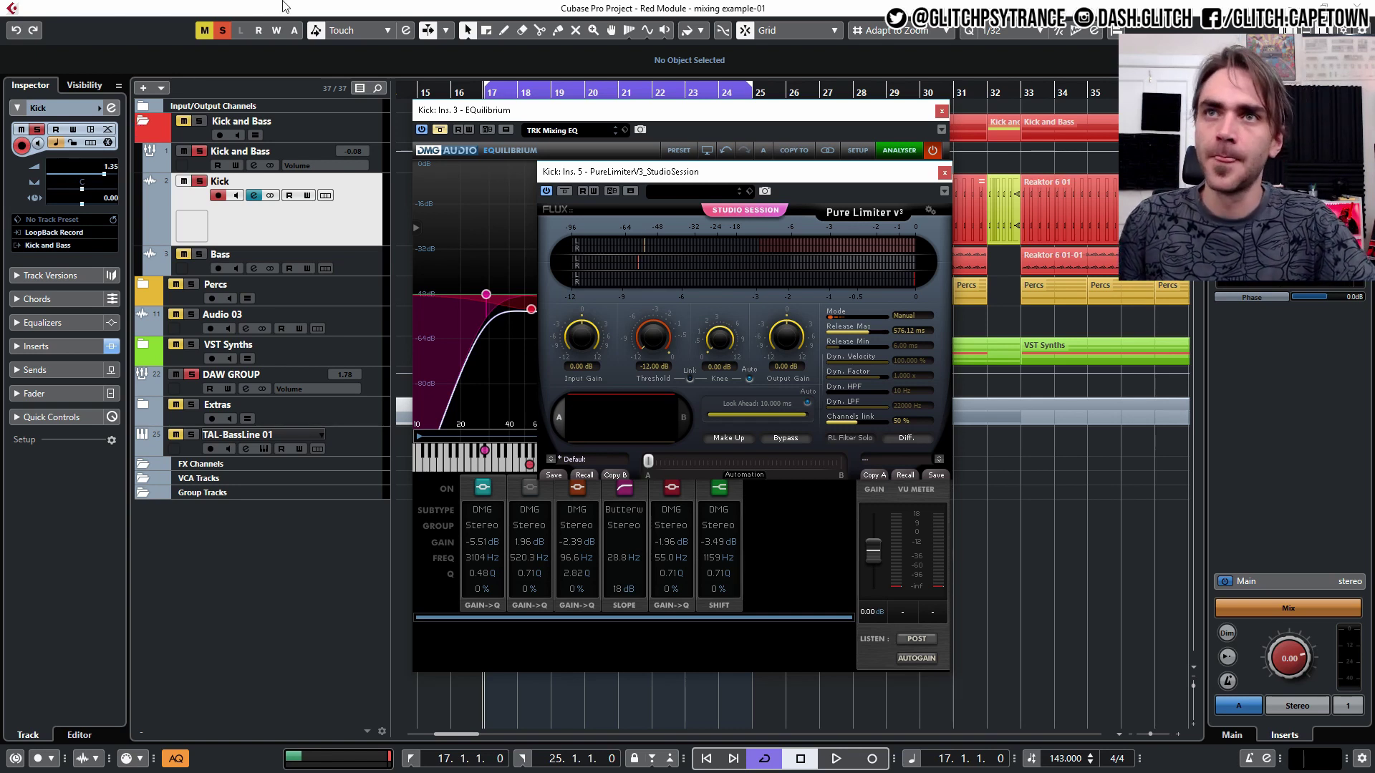
pyautogui.moveTo(637, 177); pyautogui.dragTo(747, 270)
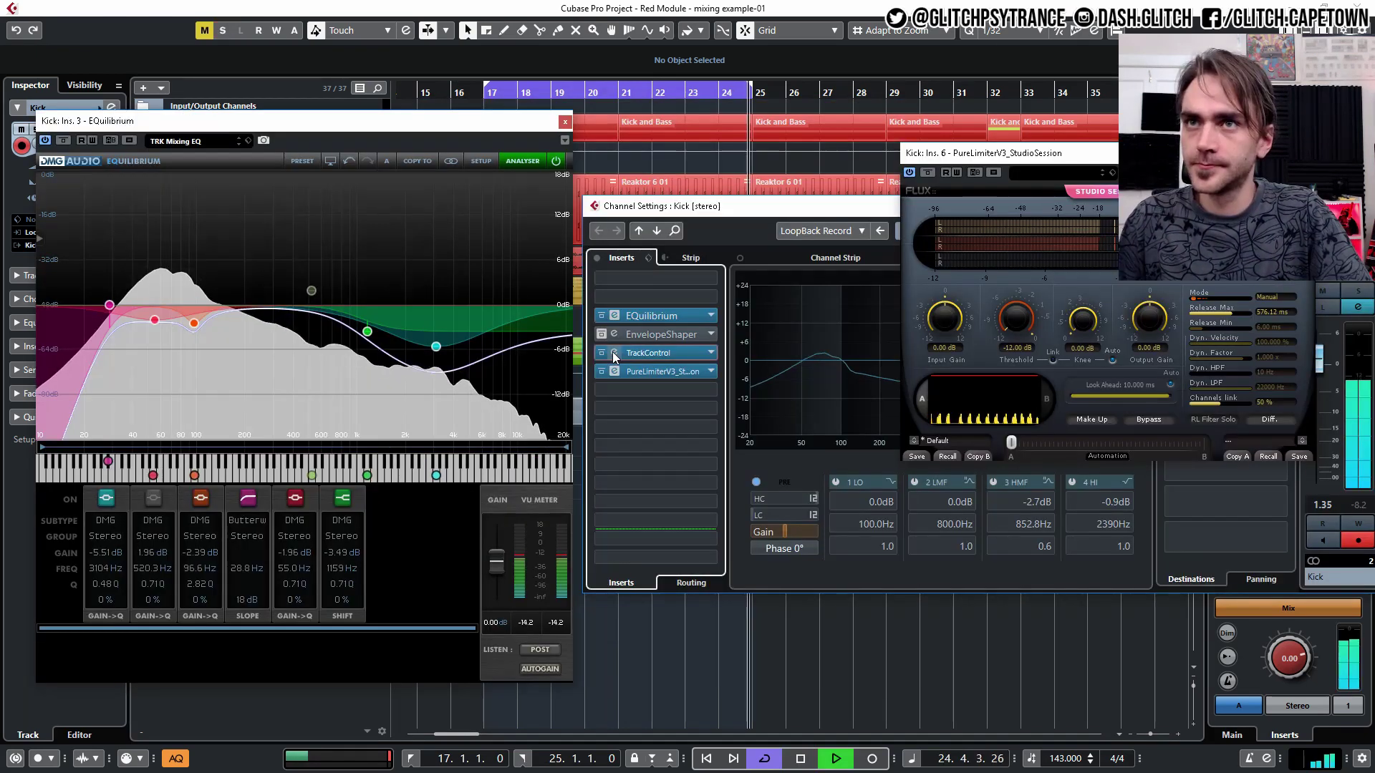
# Step: Raise the input trim of the Kick's TrackControl insert to 4.1 and place the limiter window beside the EQ
pyautogui.click(614, 353)
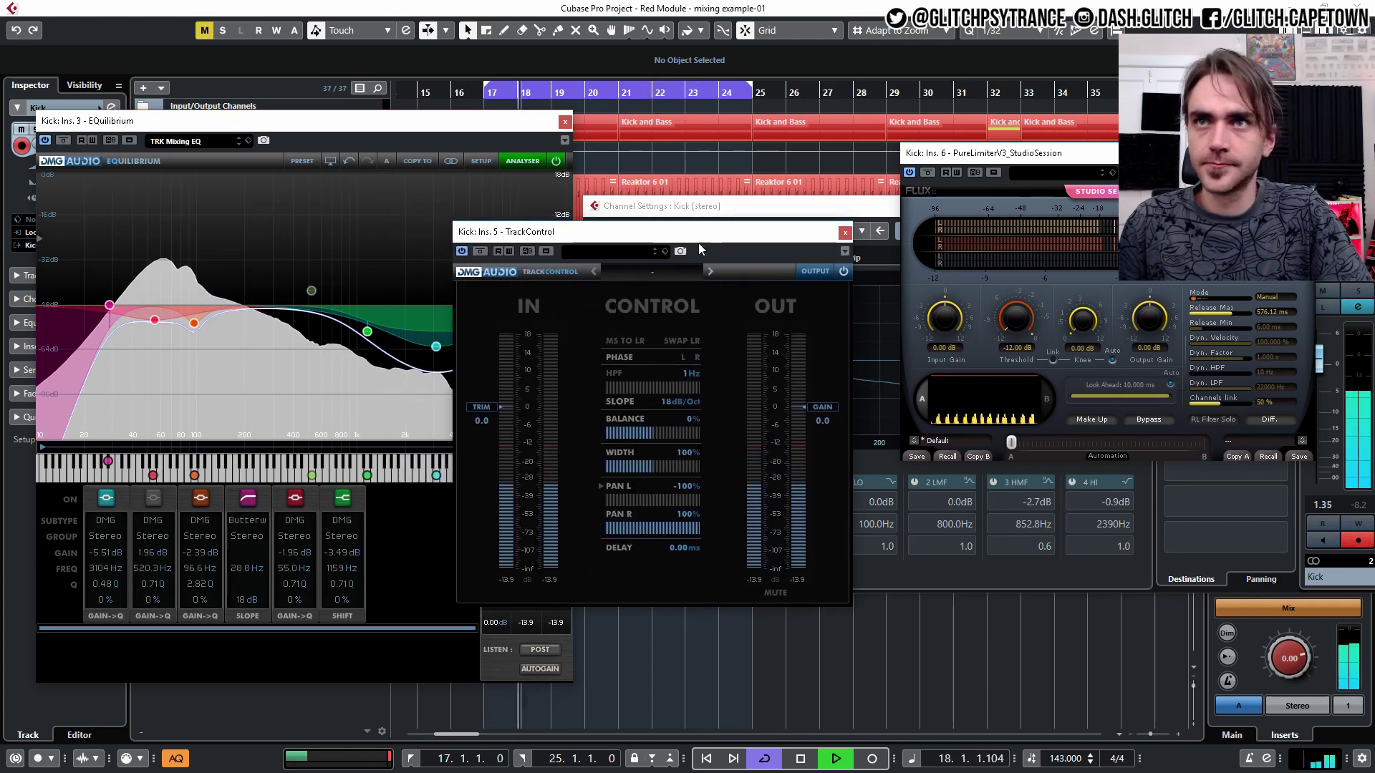
pyautogui.moveTo(482, 404); pyautogui.dragTo(482, 394)
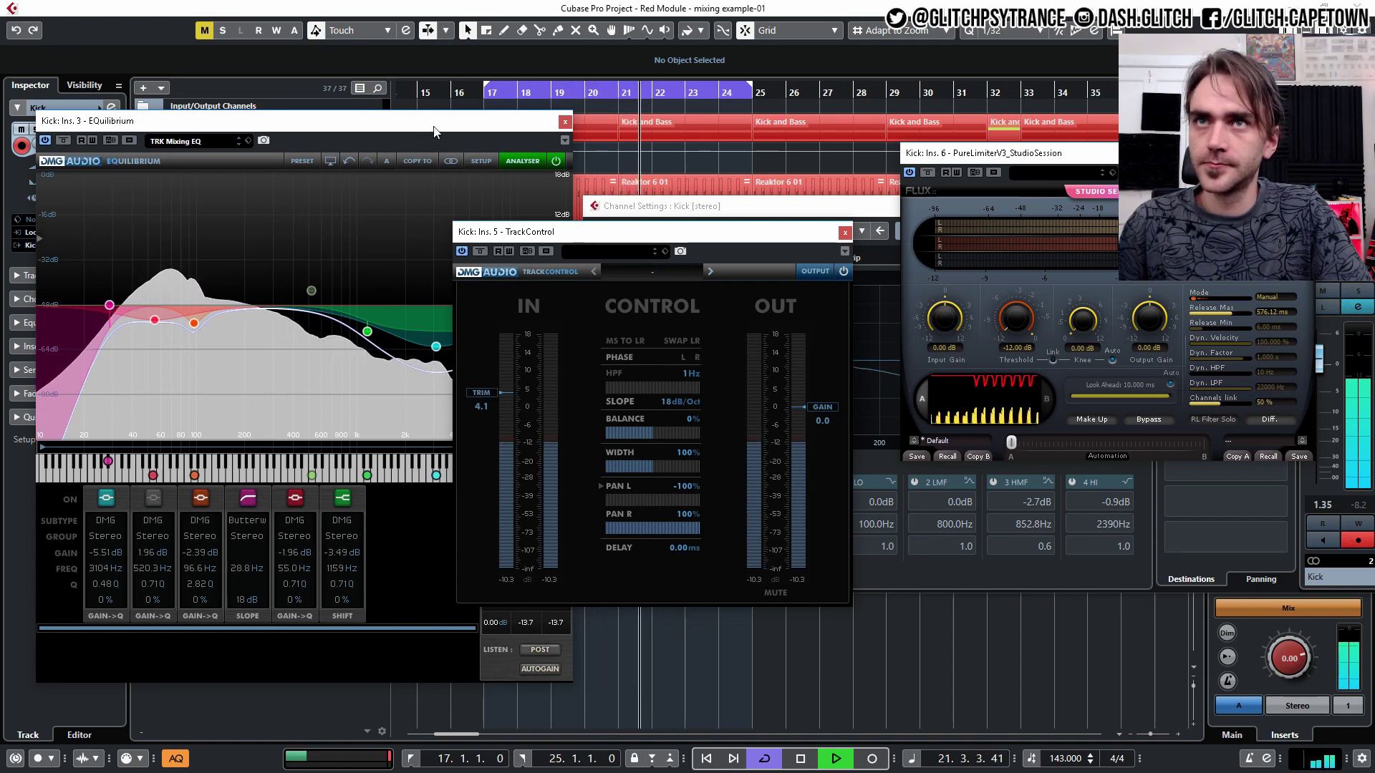
pyautogui.click(845, 232)
pyautogui.moveTo(1019, 153); pyautogui.dragTo(692, 153)
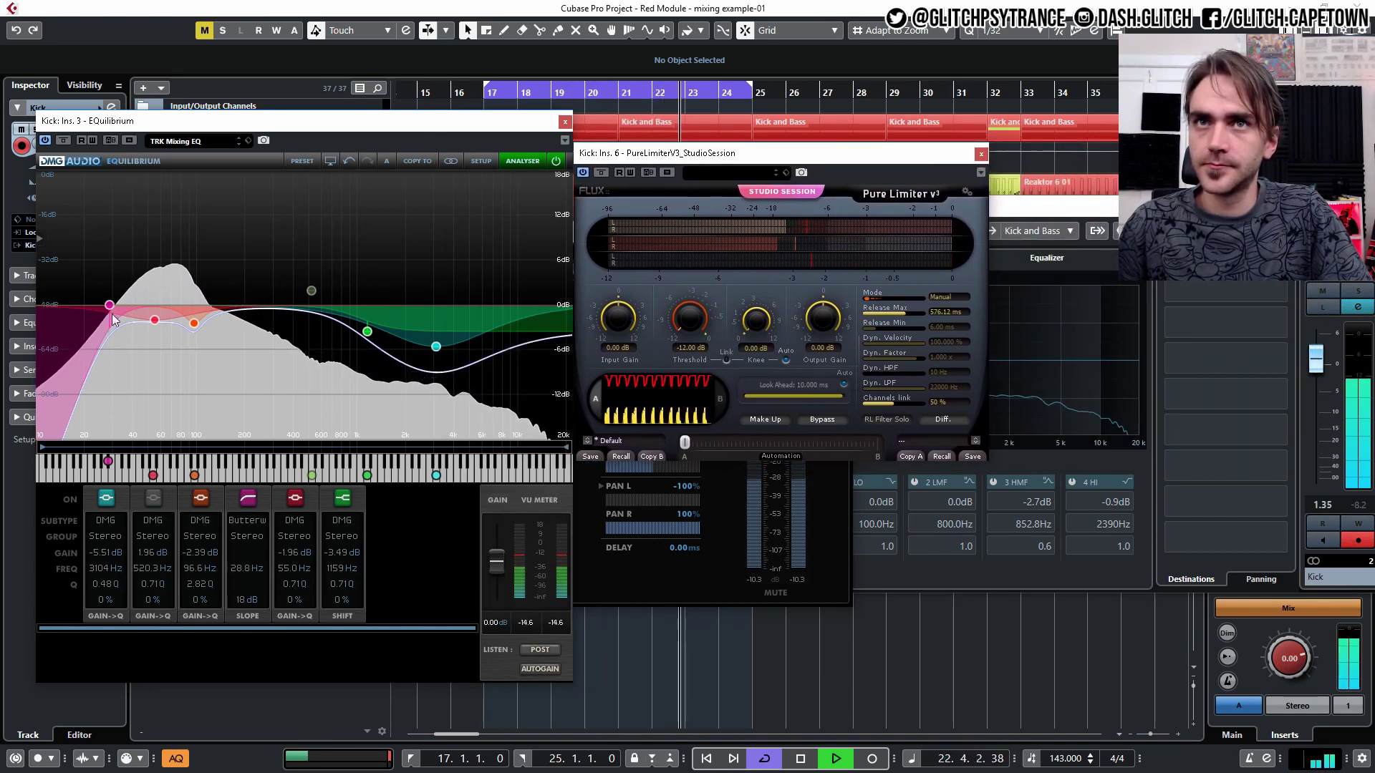
# Step: Compare the looping kick with EQuilibrium bypassed and active, and stop playback
pyautogui.click(63, 141)
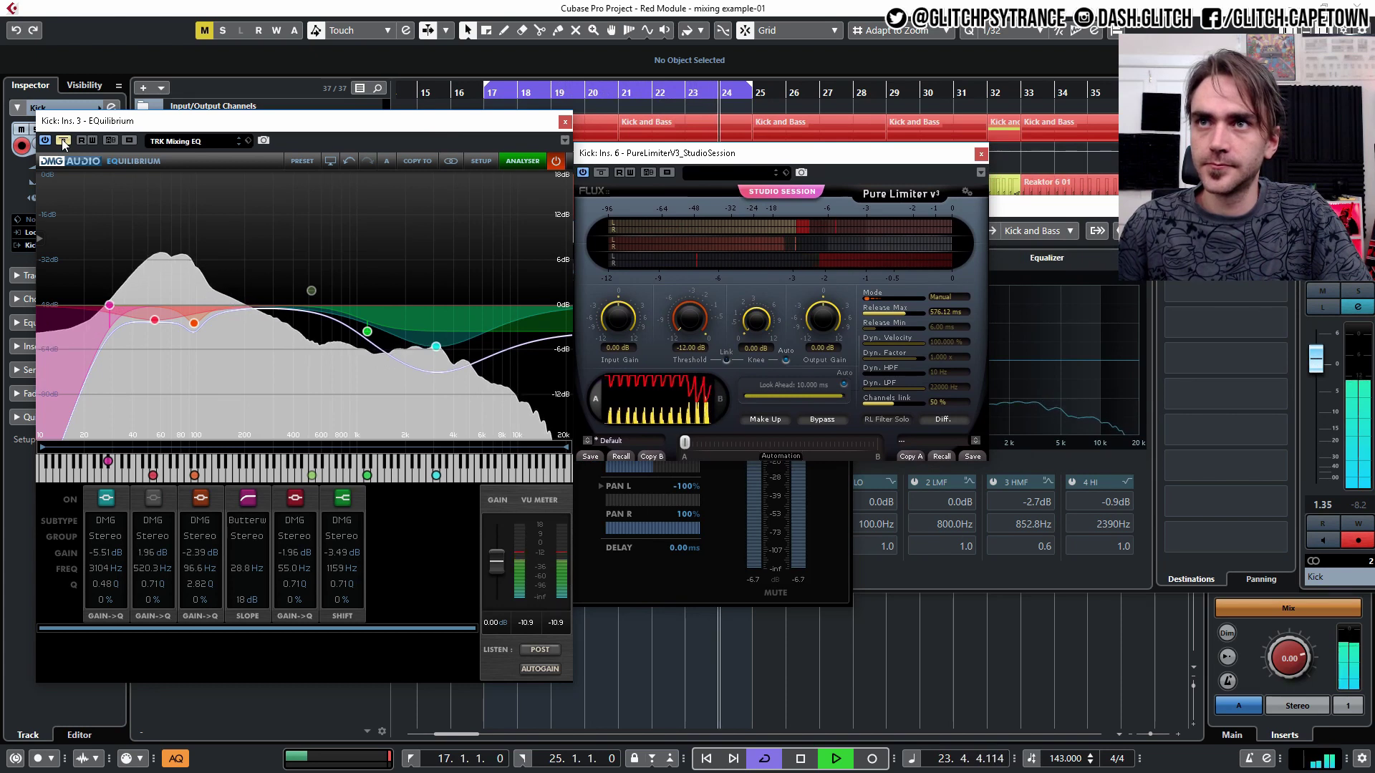
pyautogui.click(62, 141)
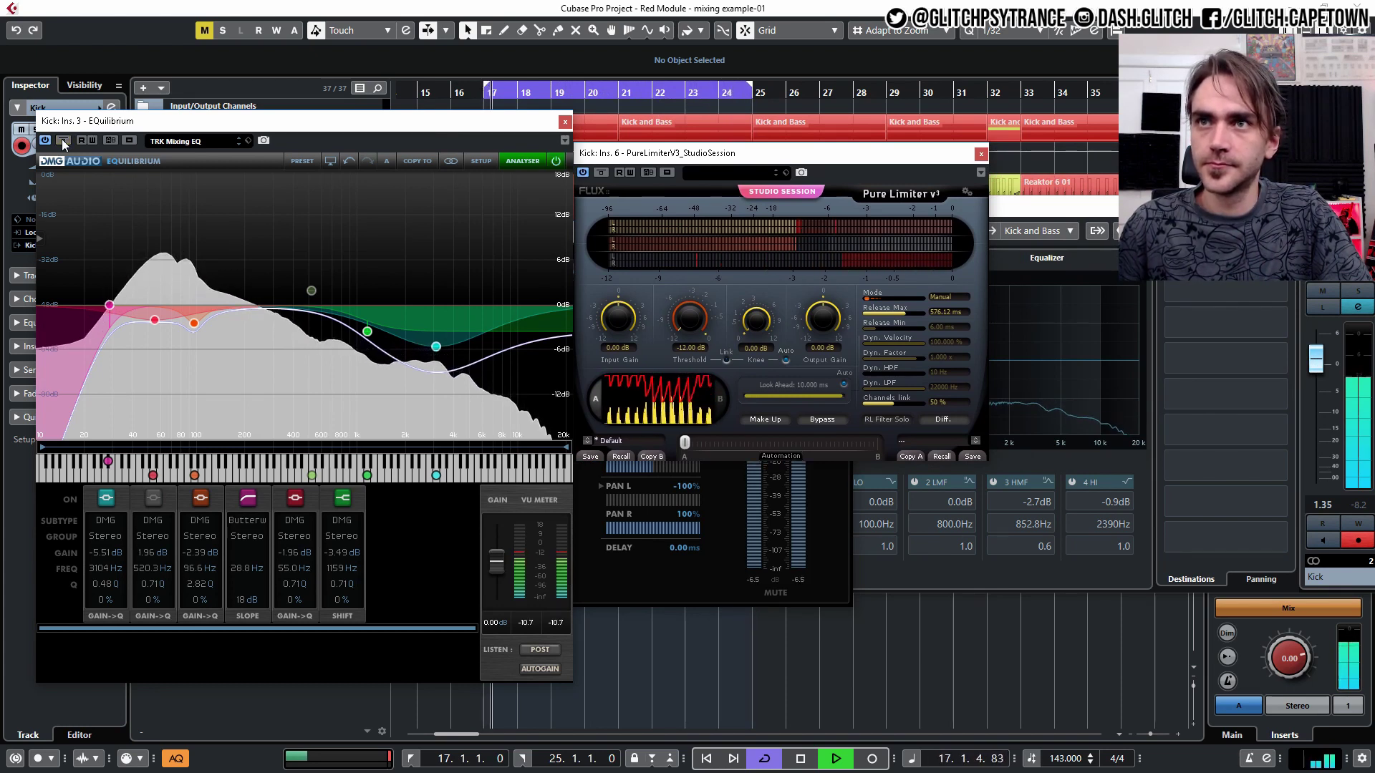
pyautogui.press('space')
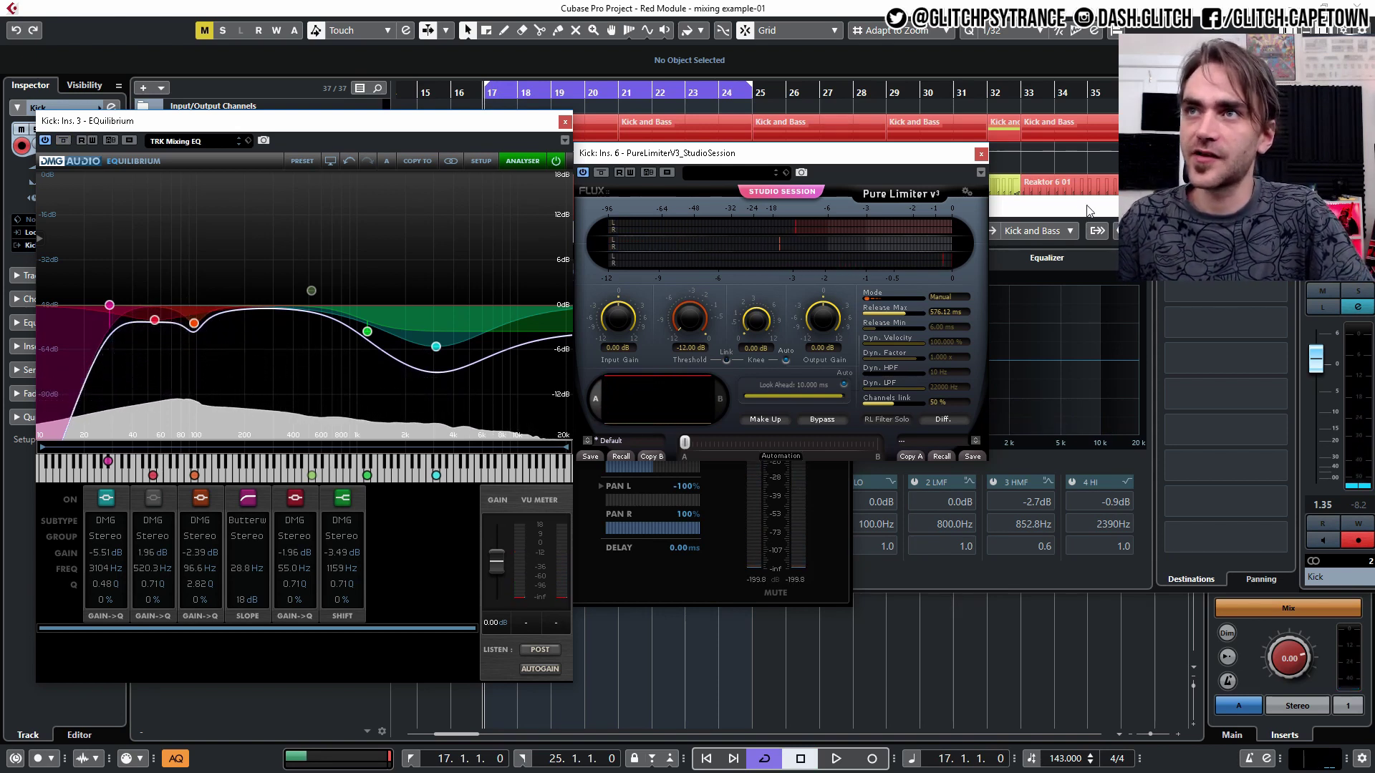
# Step: Play the kick loop while repeatedly toggling EQuilibrium's bypass to examine how the EQ changes the Pure Limiter's gain reduction
pyautogui.moveTo(1053, 206); pyautogui.dragTo(1346, 365)
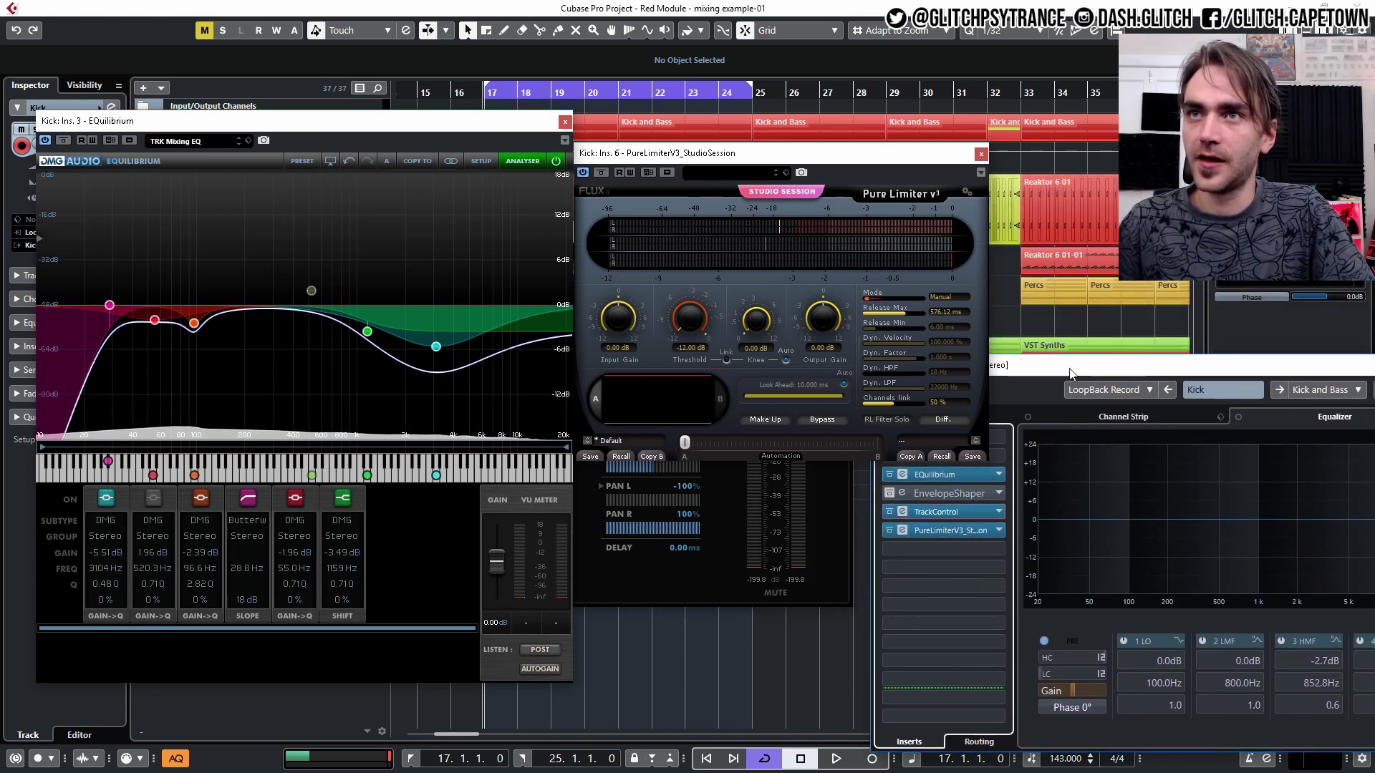
pyautogui.moveTo(1060, 365); pyautogui.dragTo(832, 267)
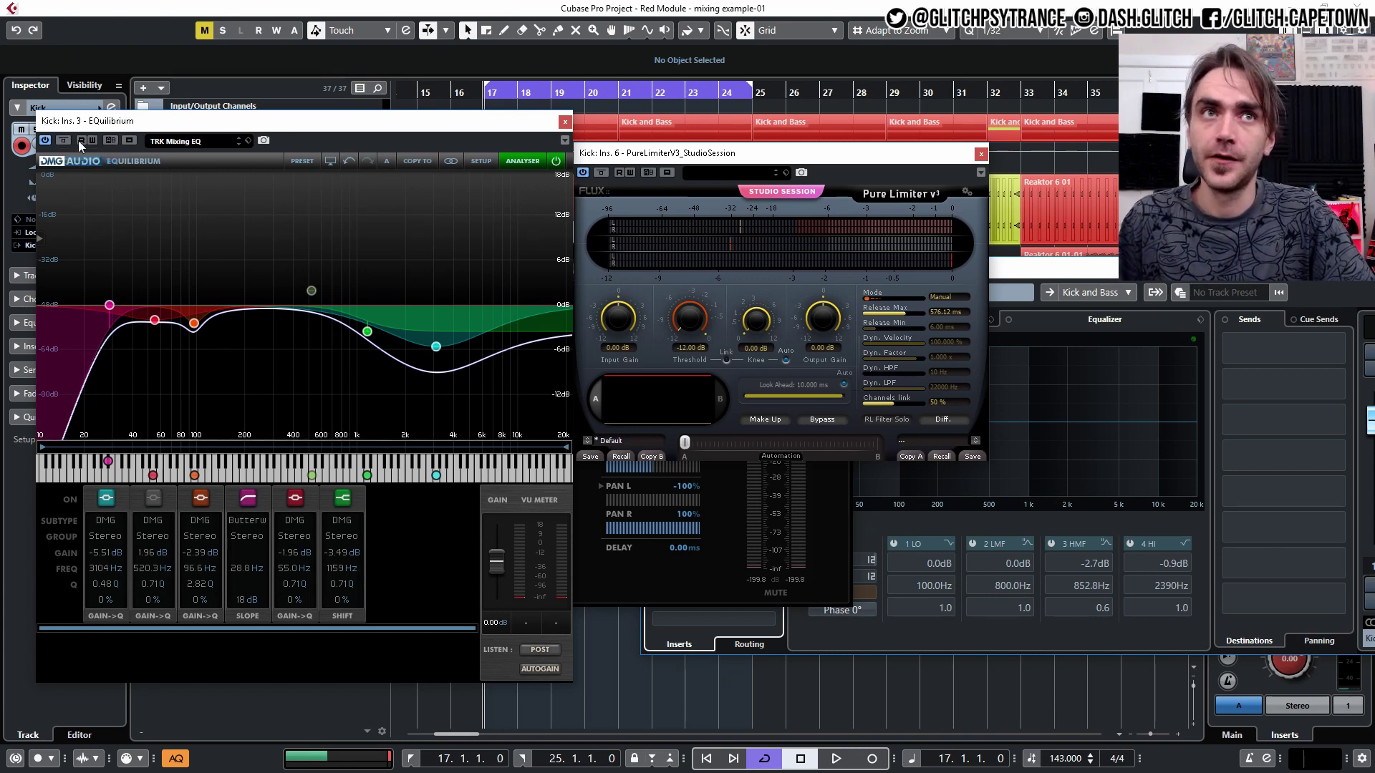
pyautogui.moveTo(599, 157); pyautogui.dragTo(602, 150)
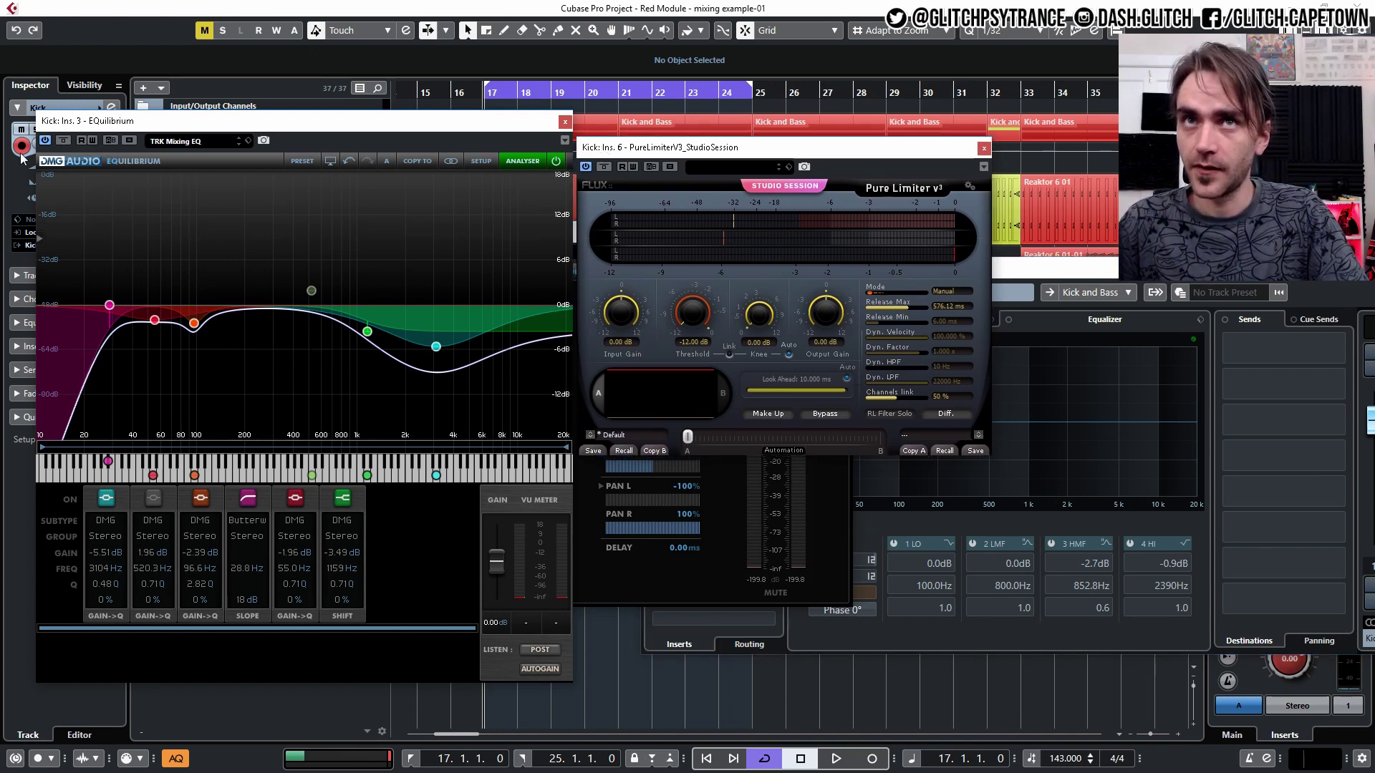
pyautogui.click(63, 143)
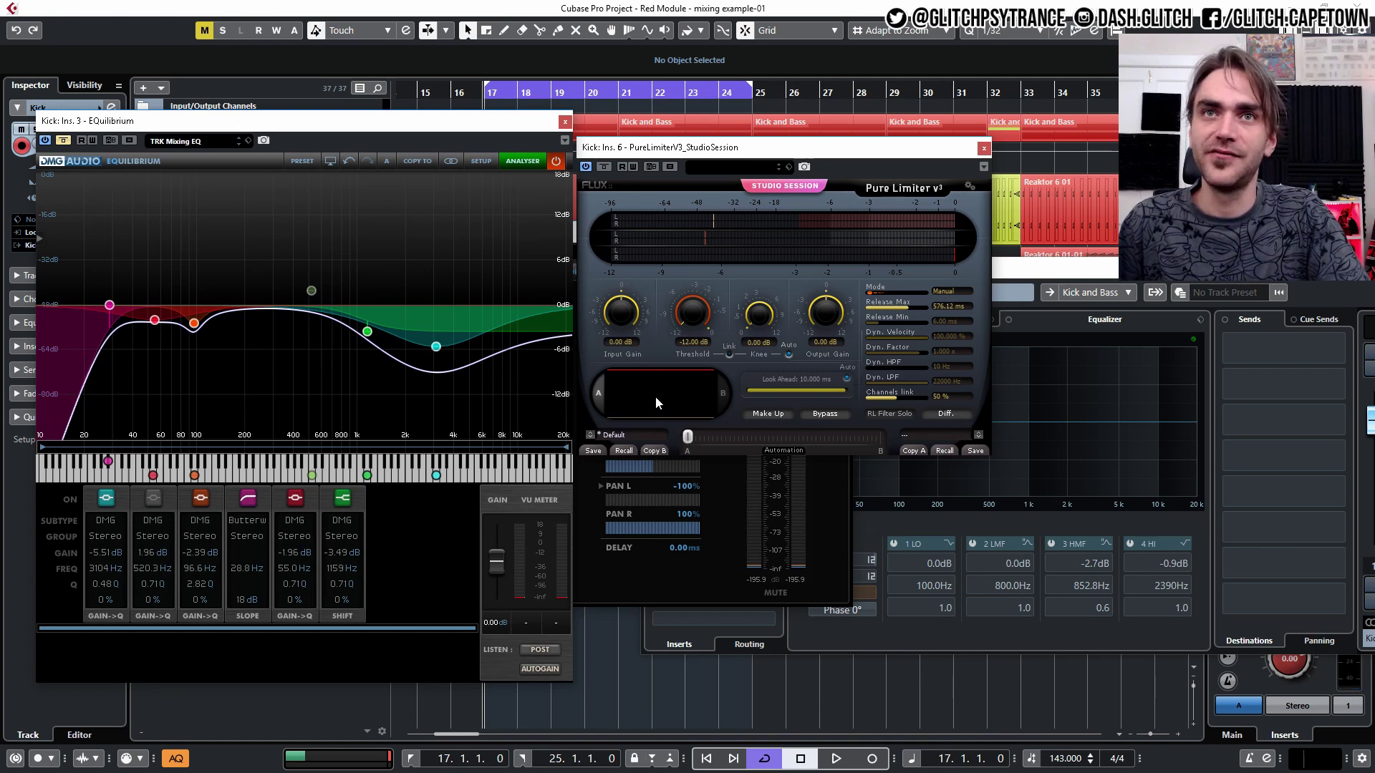
pyautogui.click(64, 141)
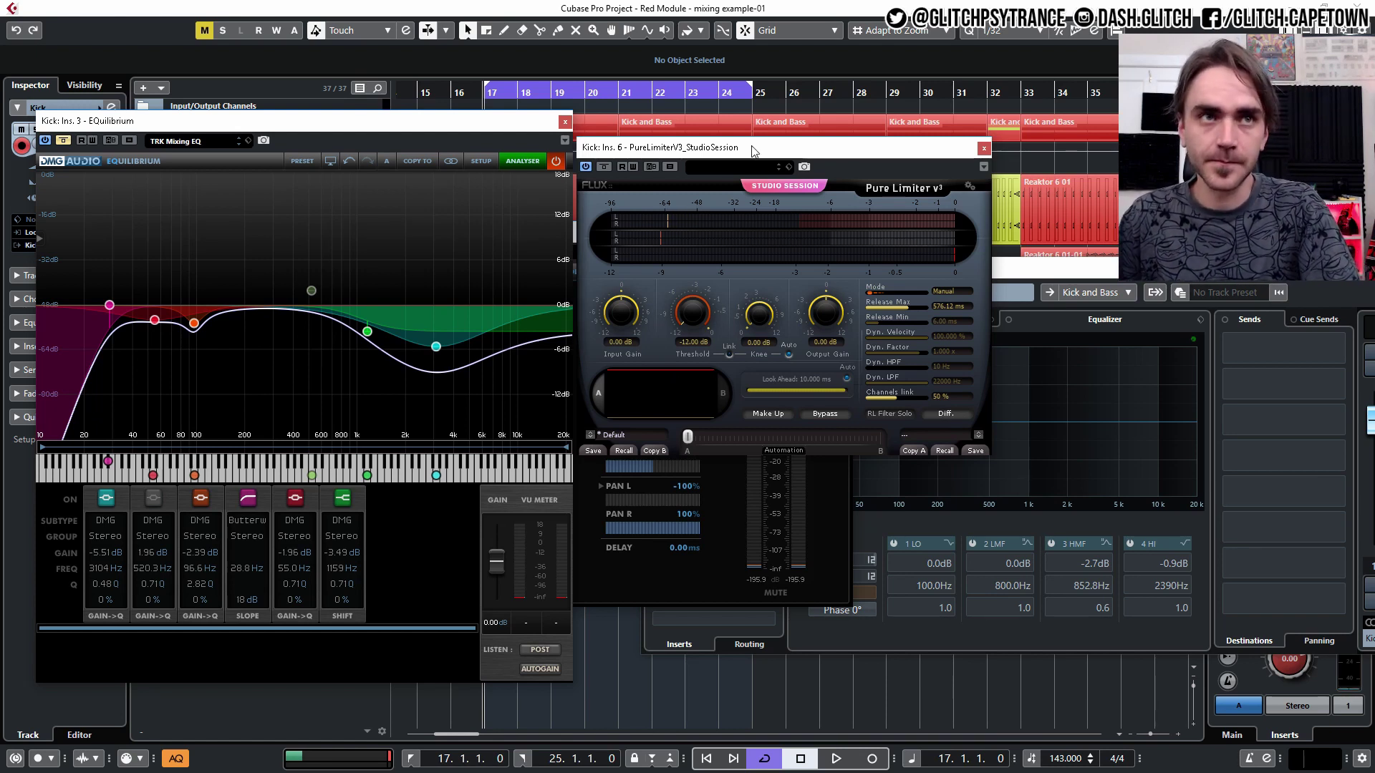
pyautogui.press('space')
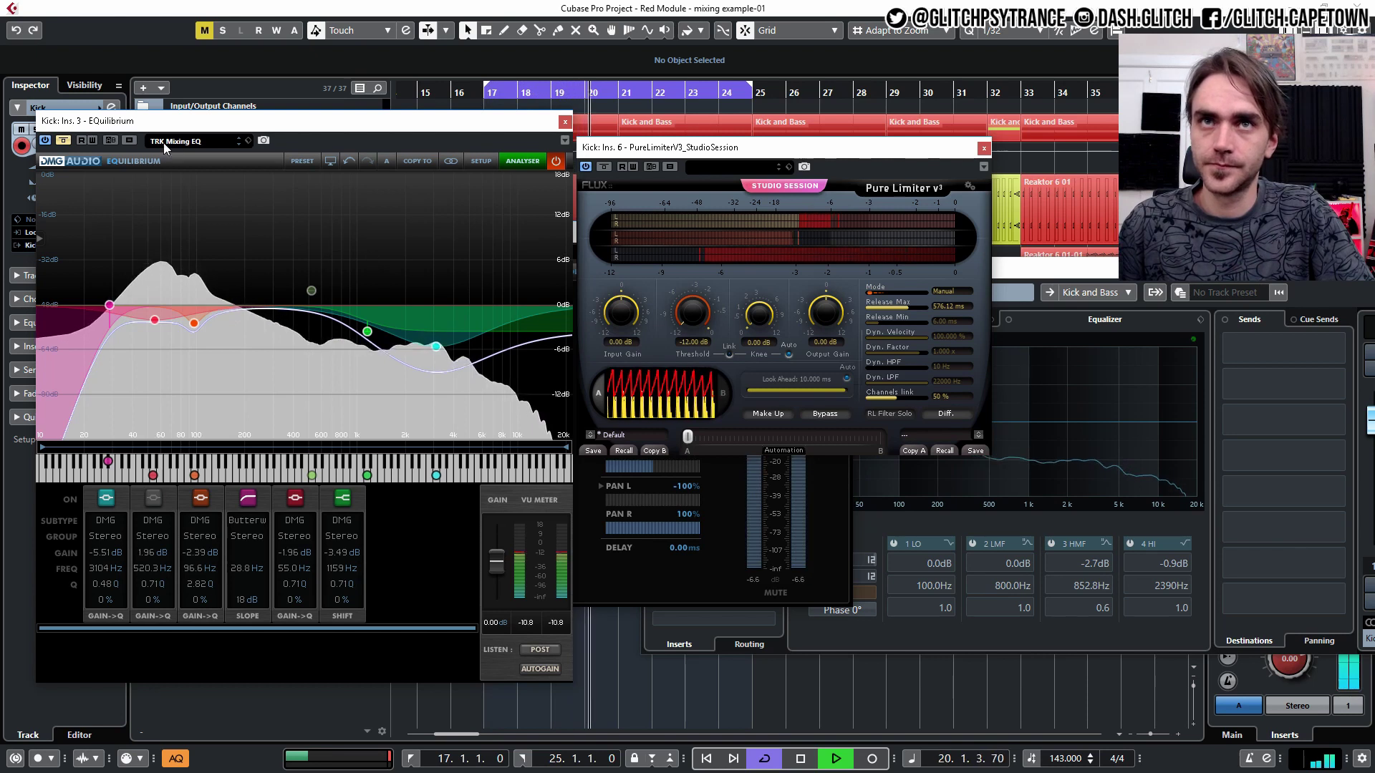
pyautogui.click(65, 140)
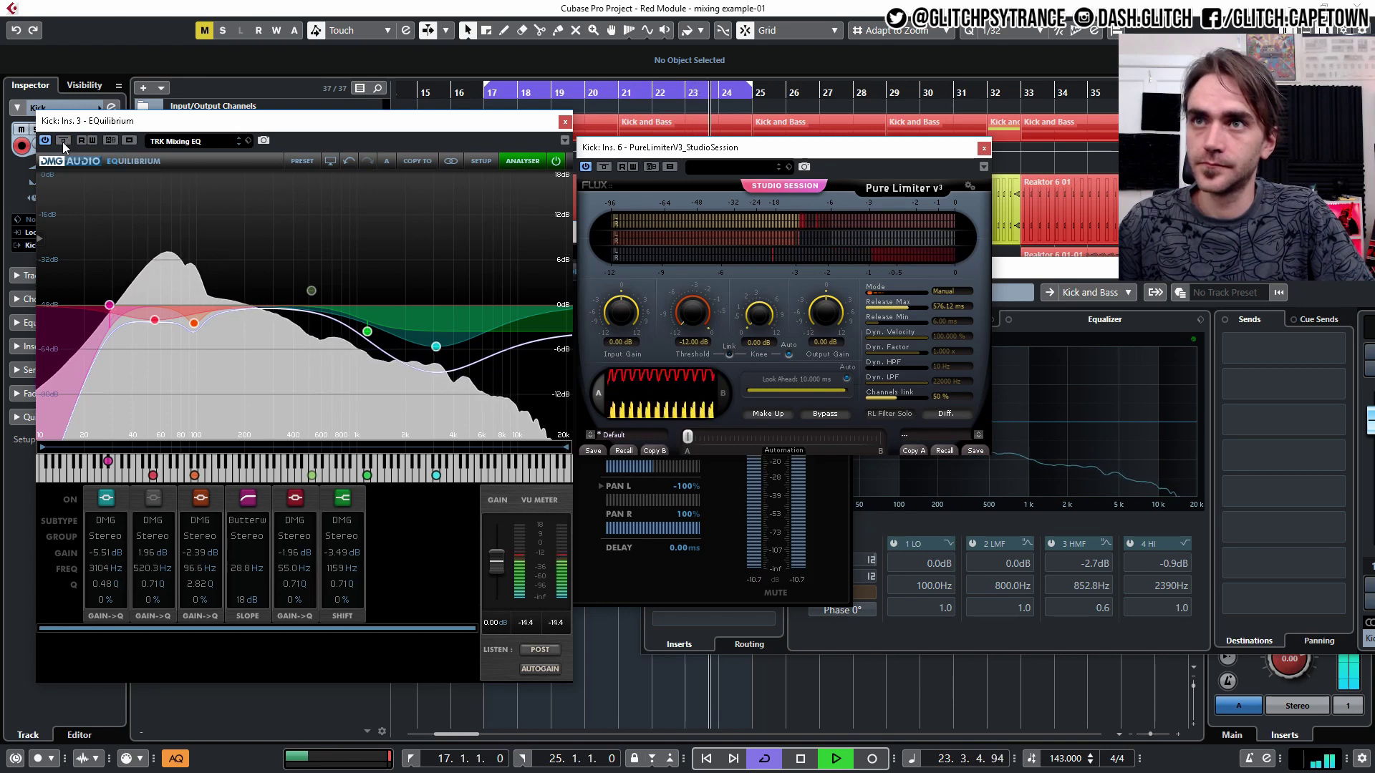
pyautogui.click(62, 142)
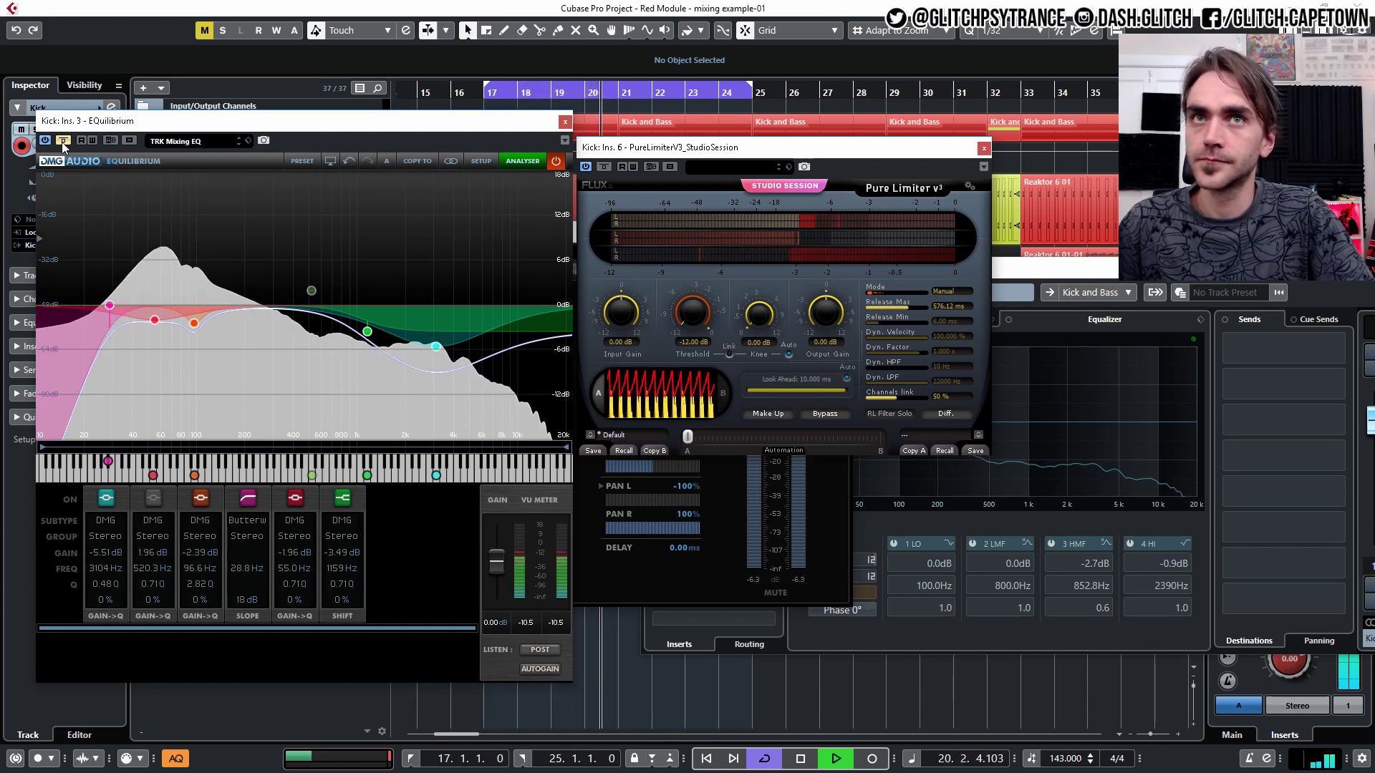
pyautogui.click(63, 141)
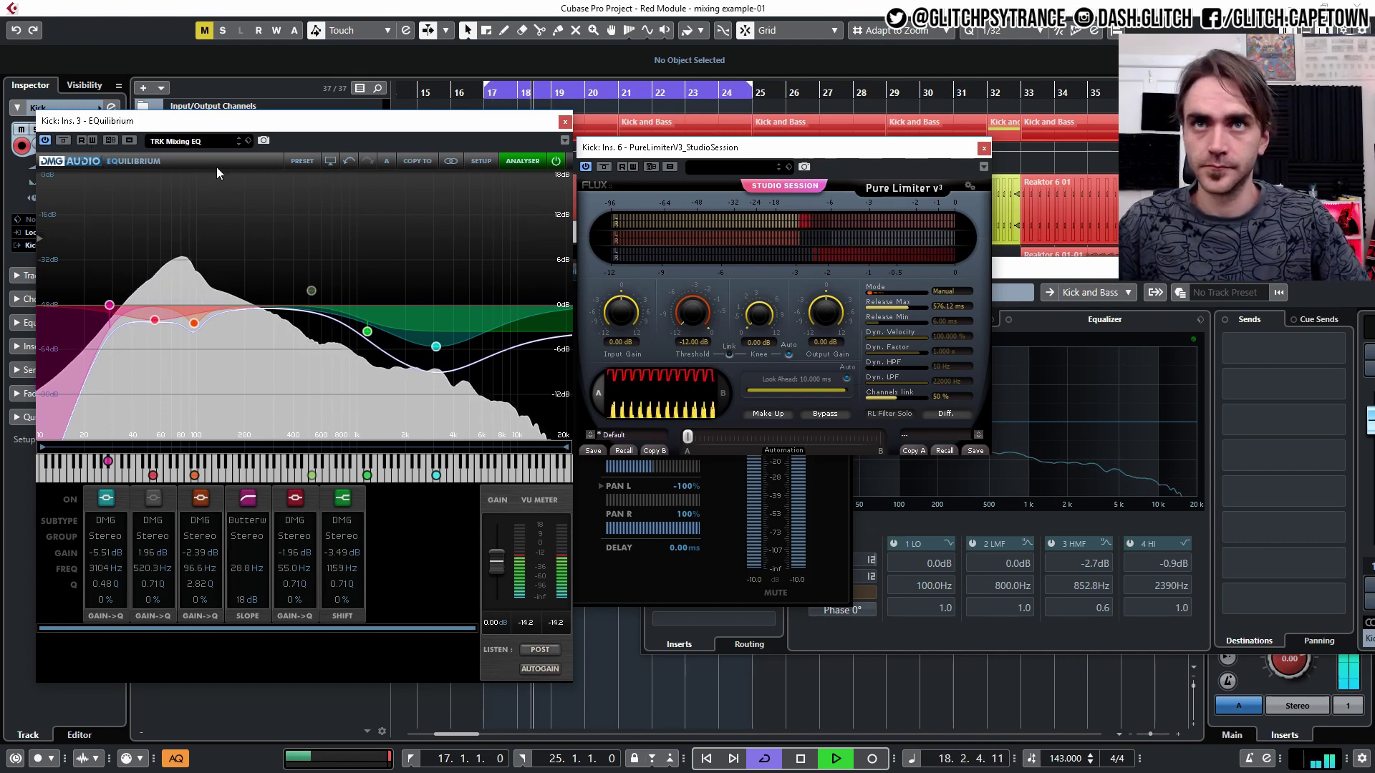
pyautogui.press('space')
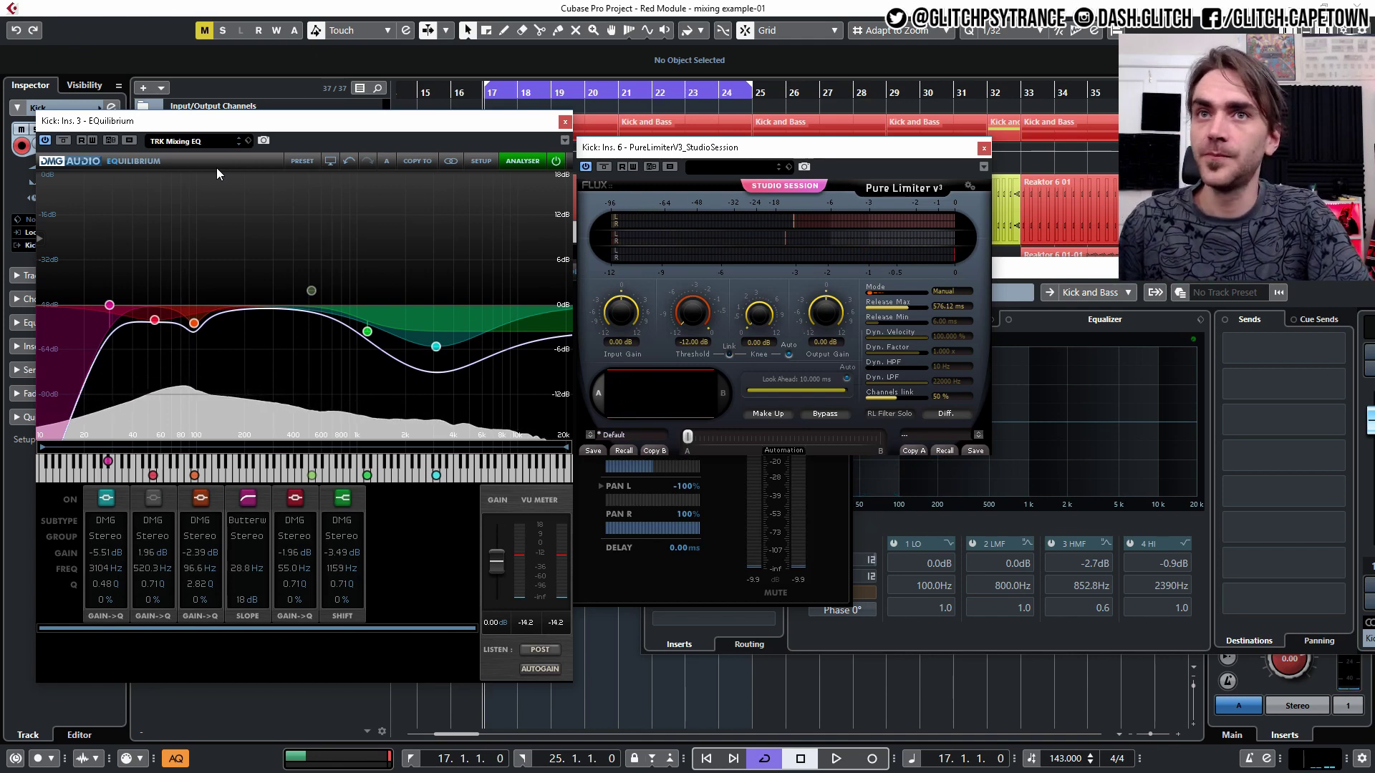
# Step: Move the limiter window aside and close the EQuilibrium and TrackControl editors
pyautogui.moveTo(716, 148); pyautogui.dragTo(1135, 144)
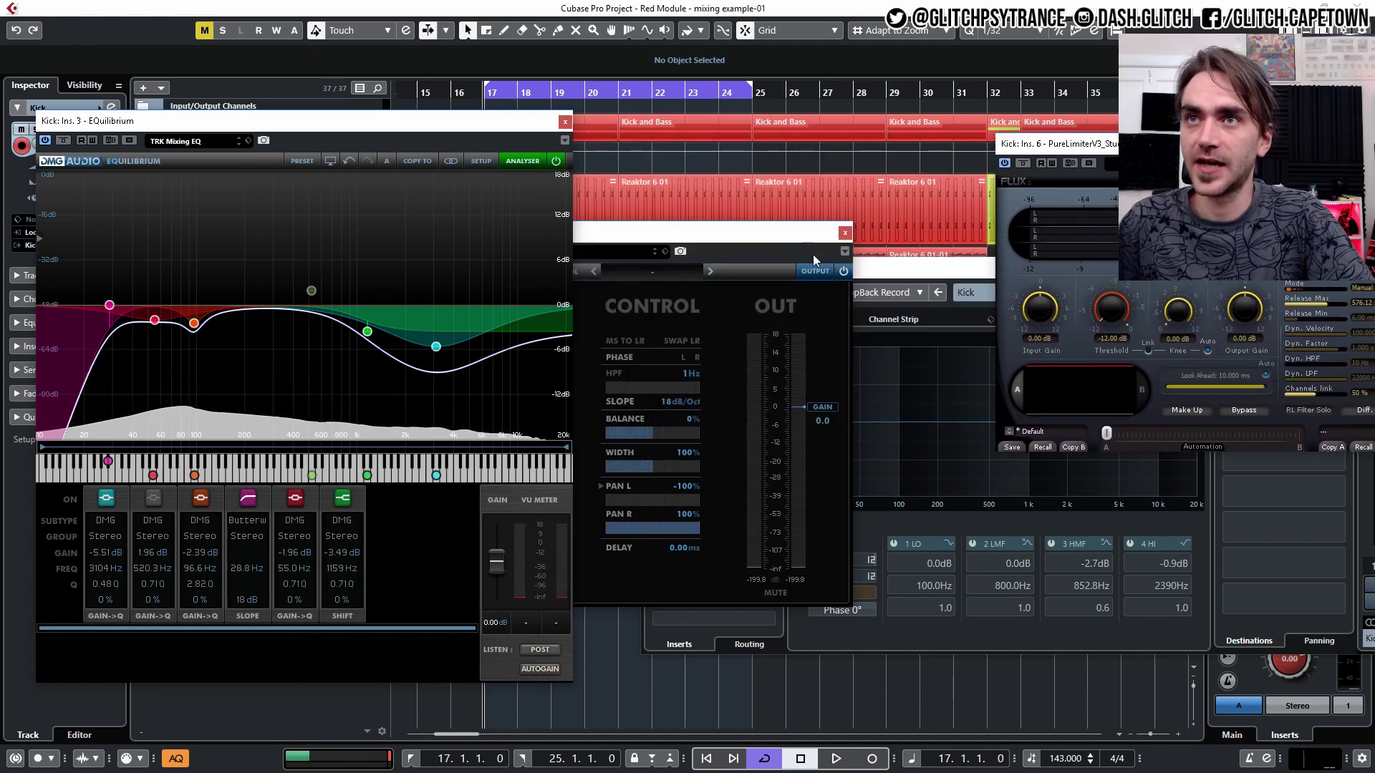
pyautogui.moveTo(803, 238); pyautogui.dragTo(865, 202)
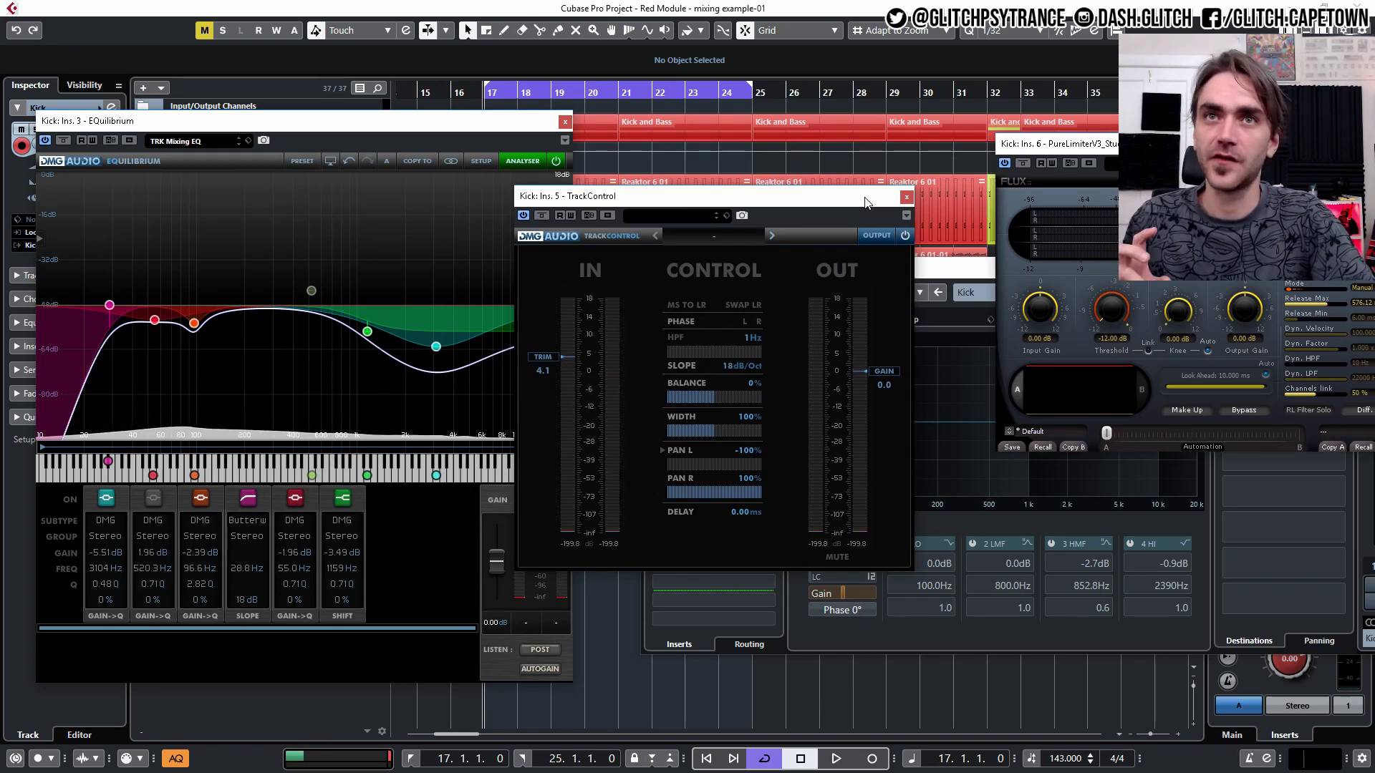
pyautogui.click(564, 121)
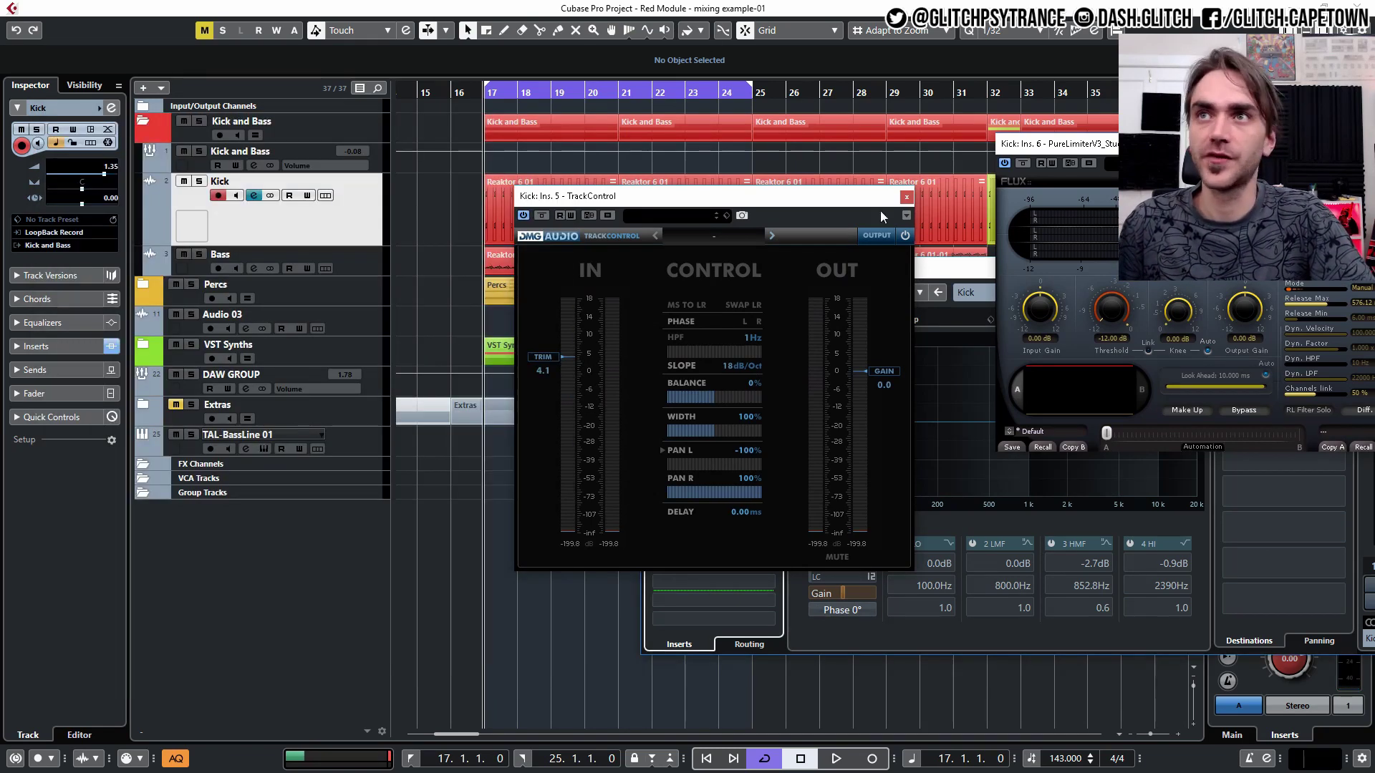
pyautogui.click(907, 197)
# Step: Remove TrackControl from the Kick channel's inserts and discard its changes
pyautogui.click(768, 414)
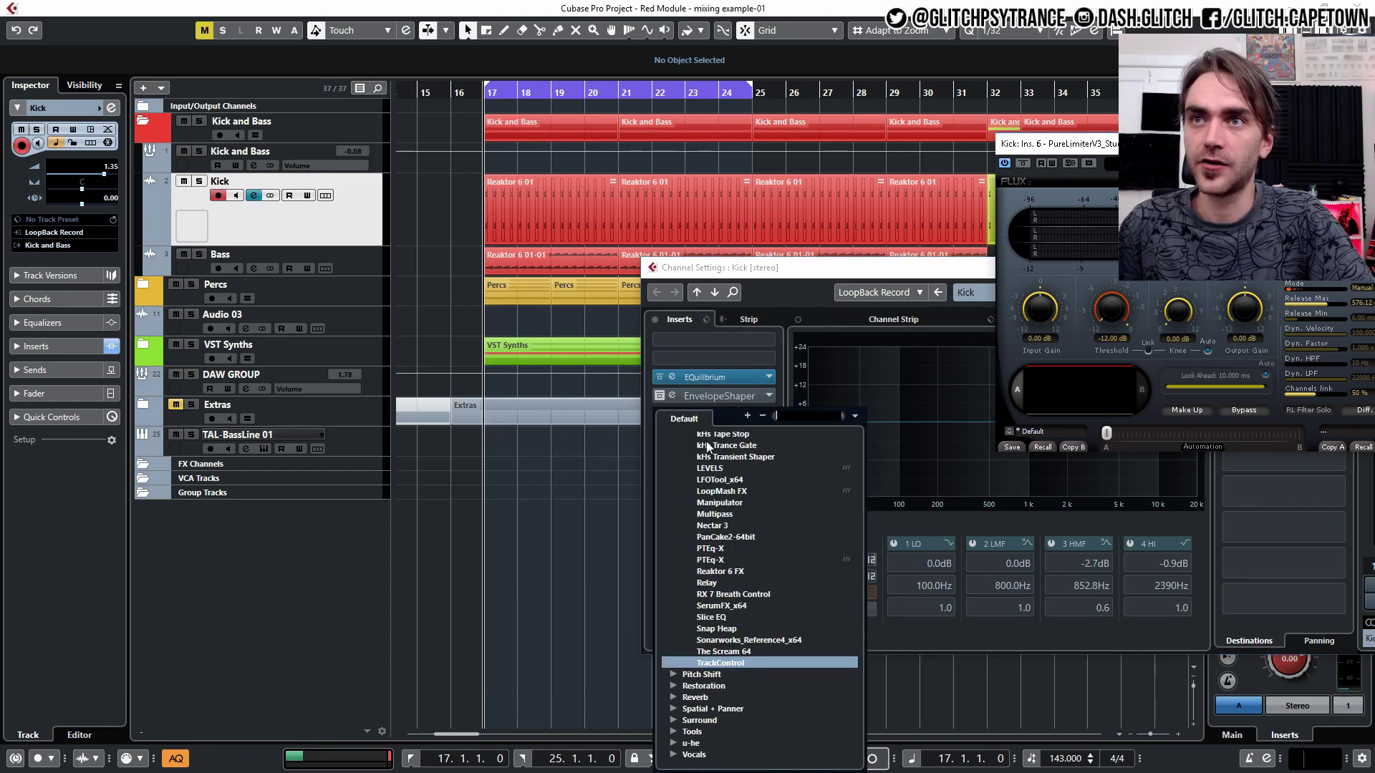
pyautogui.scroll(10, 709, 445)
pyautogui.click(704, 444)
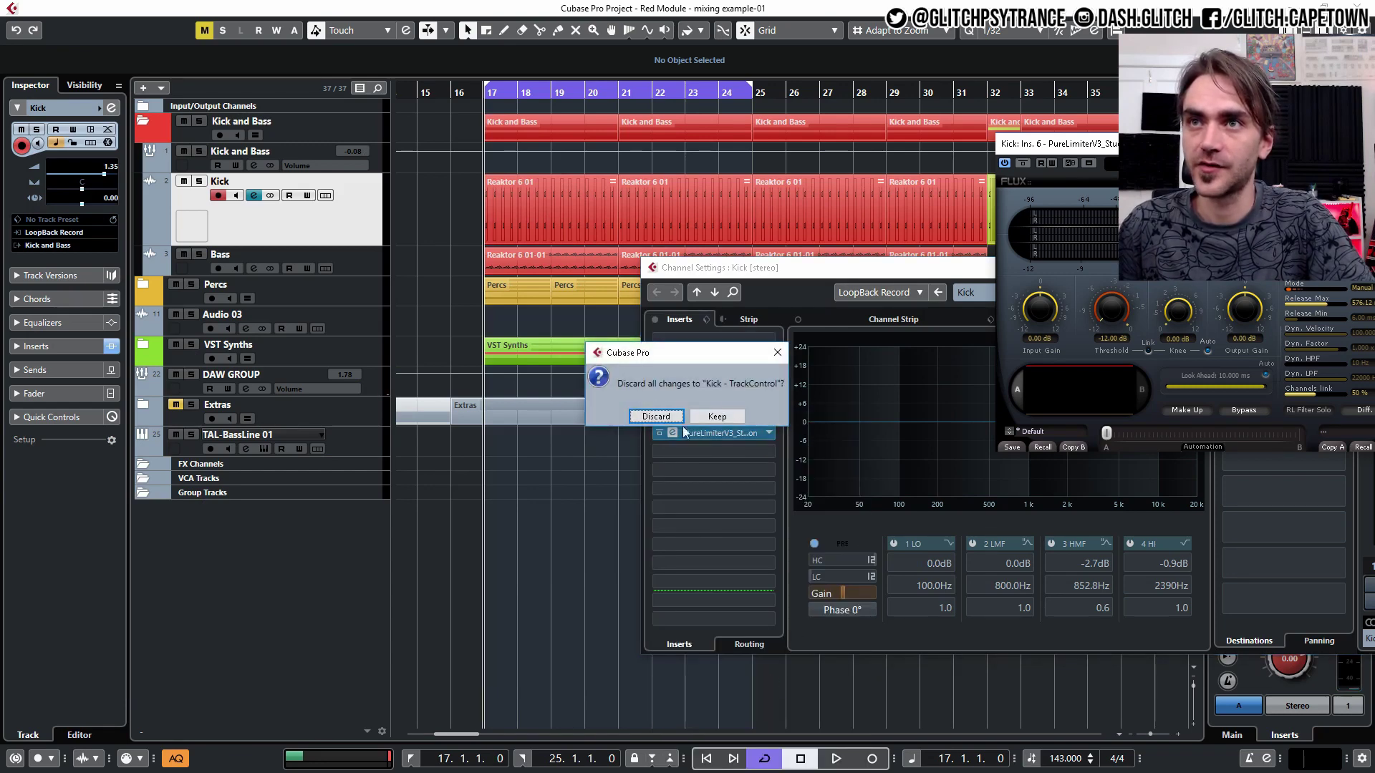
pyautogui.click(656, 416)
# Step: Set the Kick's Pure Limiter threshold to -9.92 dB during playback, stop the loop and close the limiter window
pyautogui.moveTo(1100, 158); pyautogui.dragTo(938, 93)
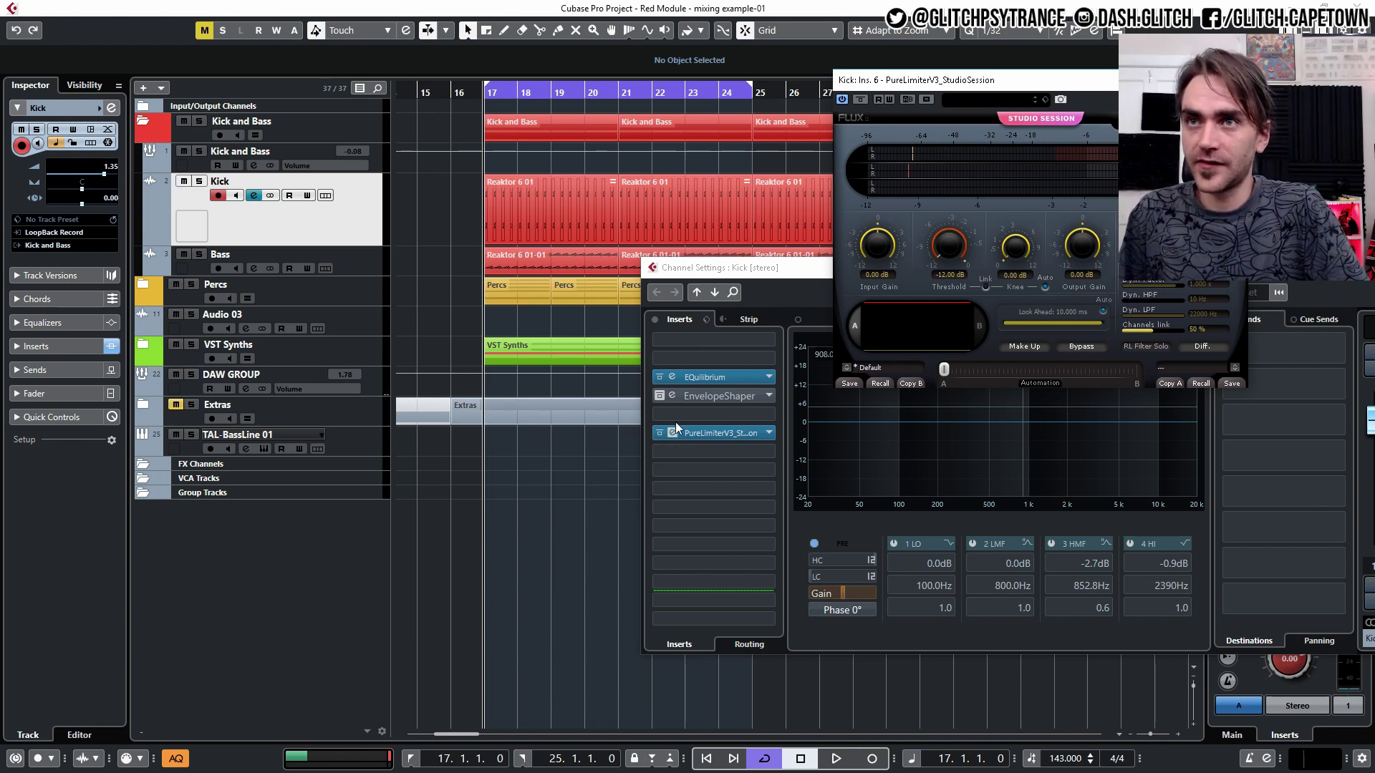
pyautogui.moveTo(948, 246); pyautogui.dragTo(946, 161)
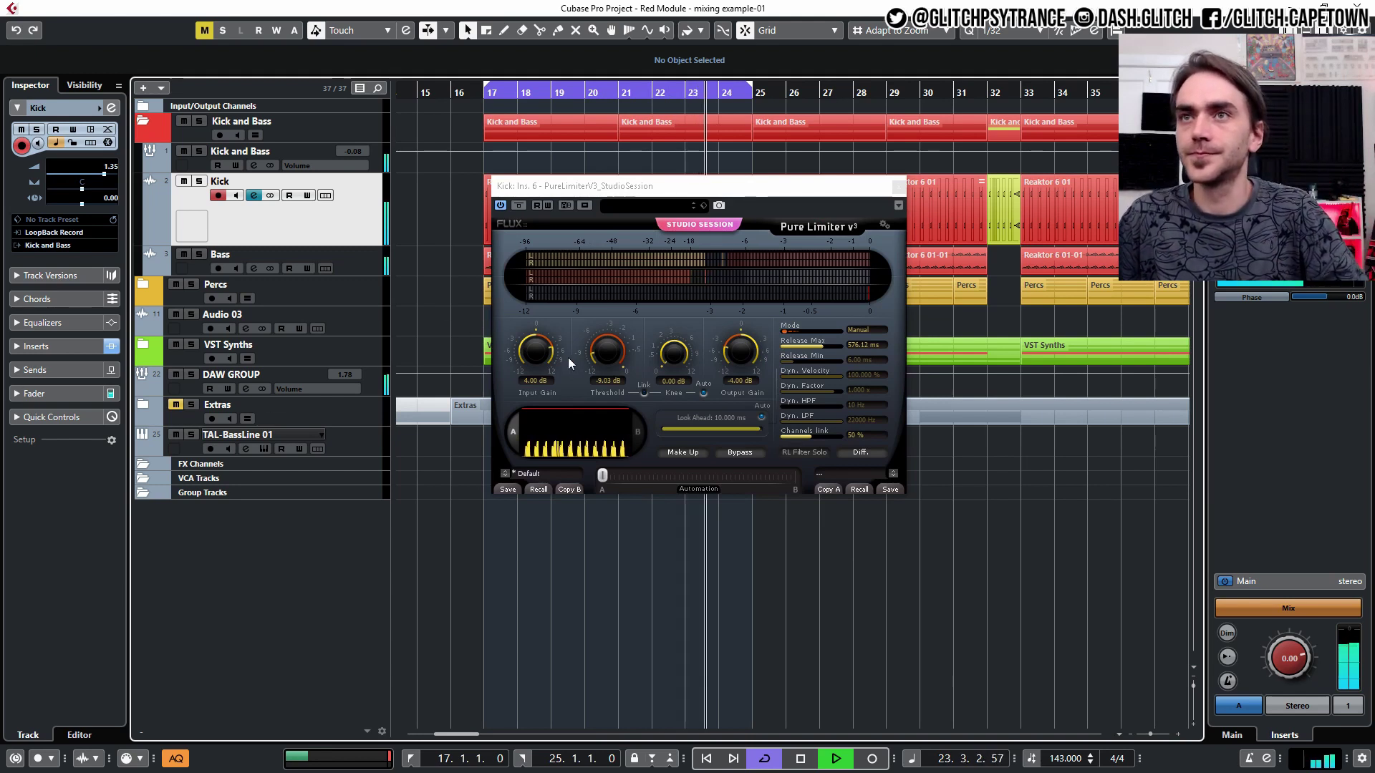
pyautogui.moveTo(603, 361)
pyautogui.mouseDown()
pyautogui.moveTo(612, 308)
pyautogui.moveTo(589, 377)
pyautogui.moveTo(583, 361)
pyautogui.mouseUp()
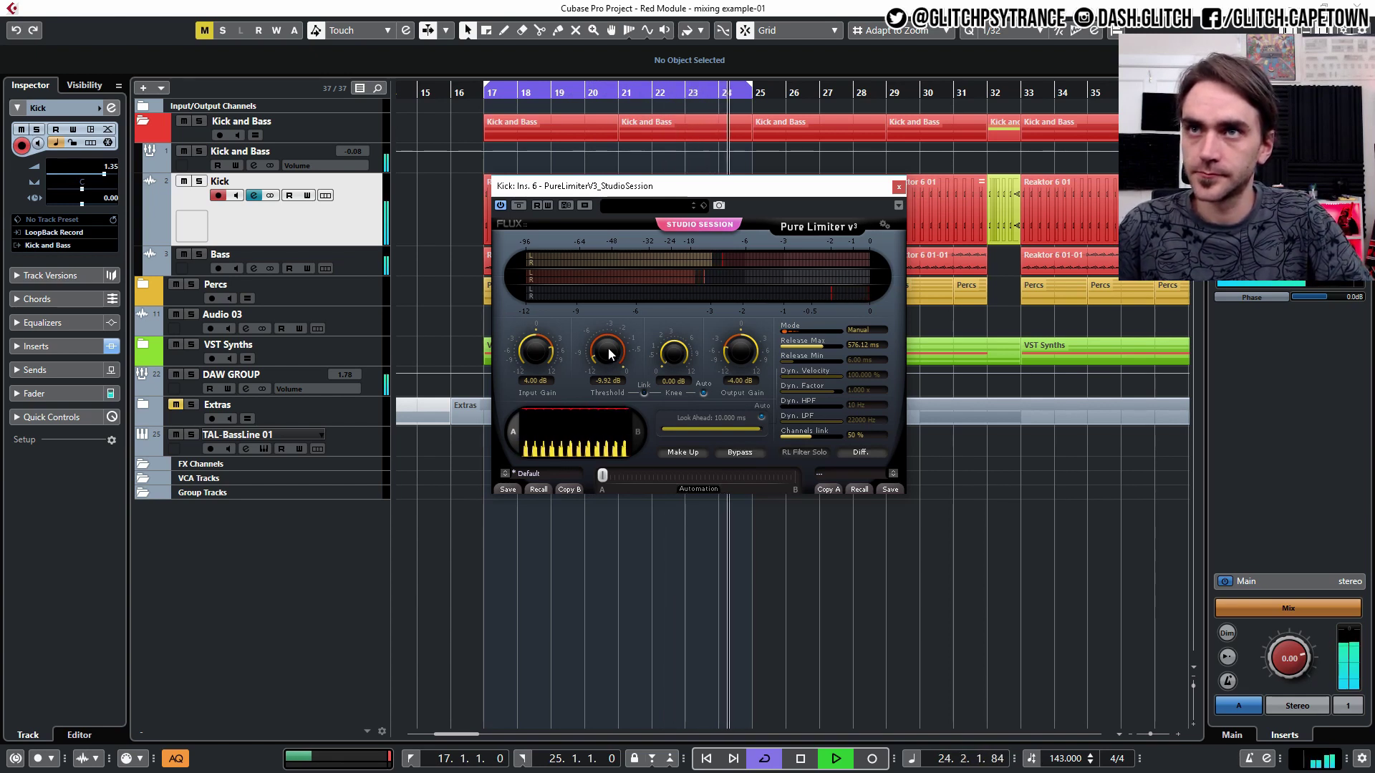
pyautogui.press('space')
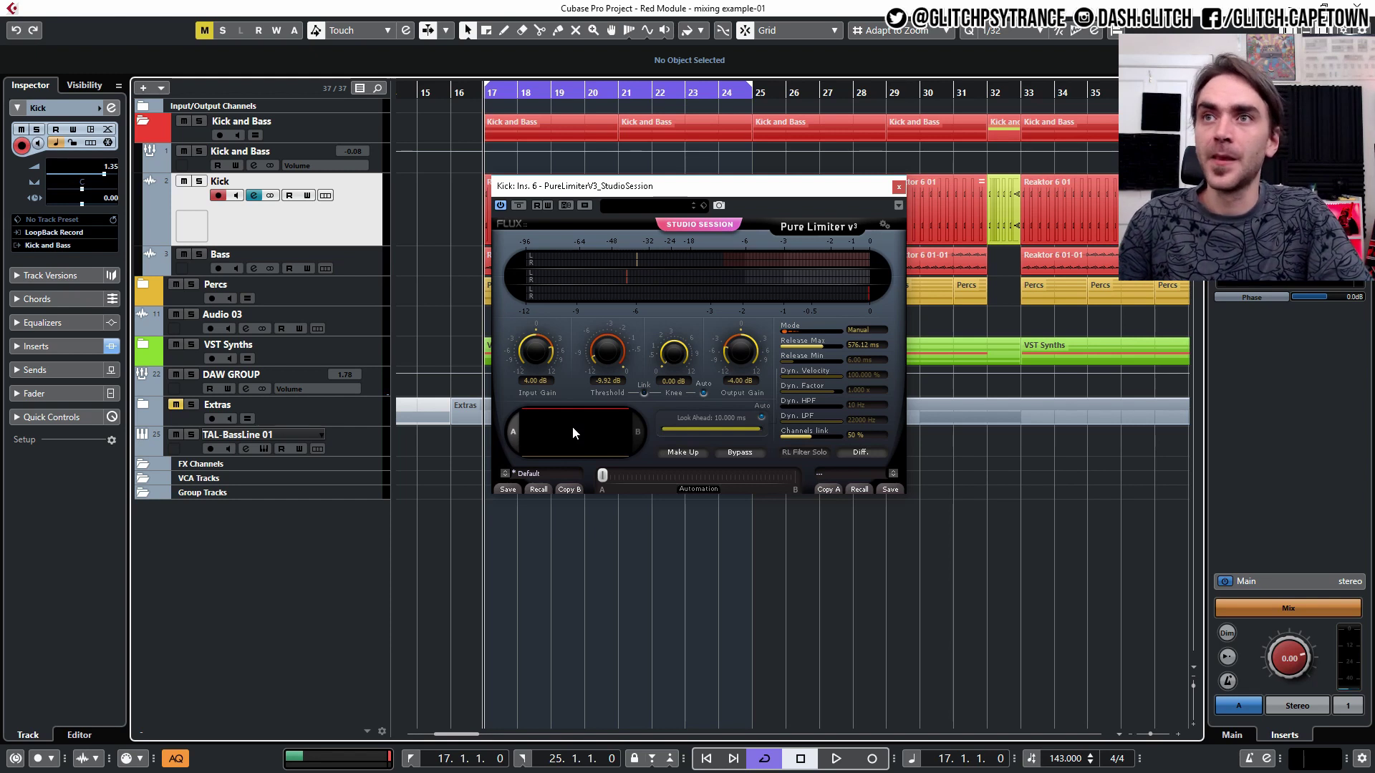
pyautogui.click(898, 188)
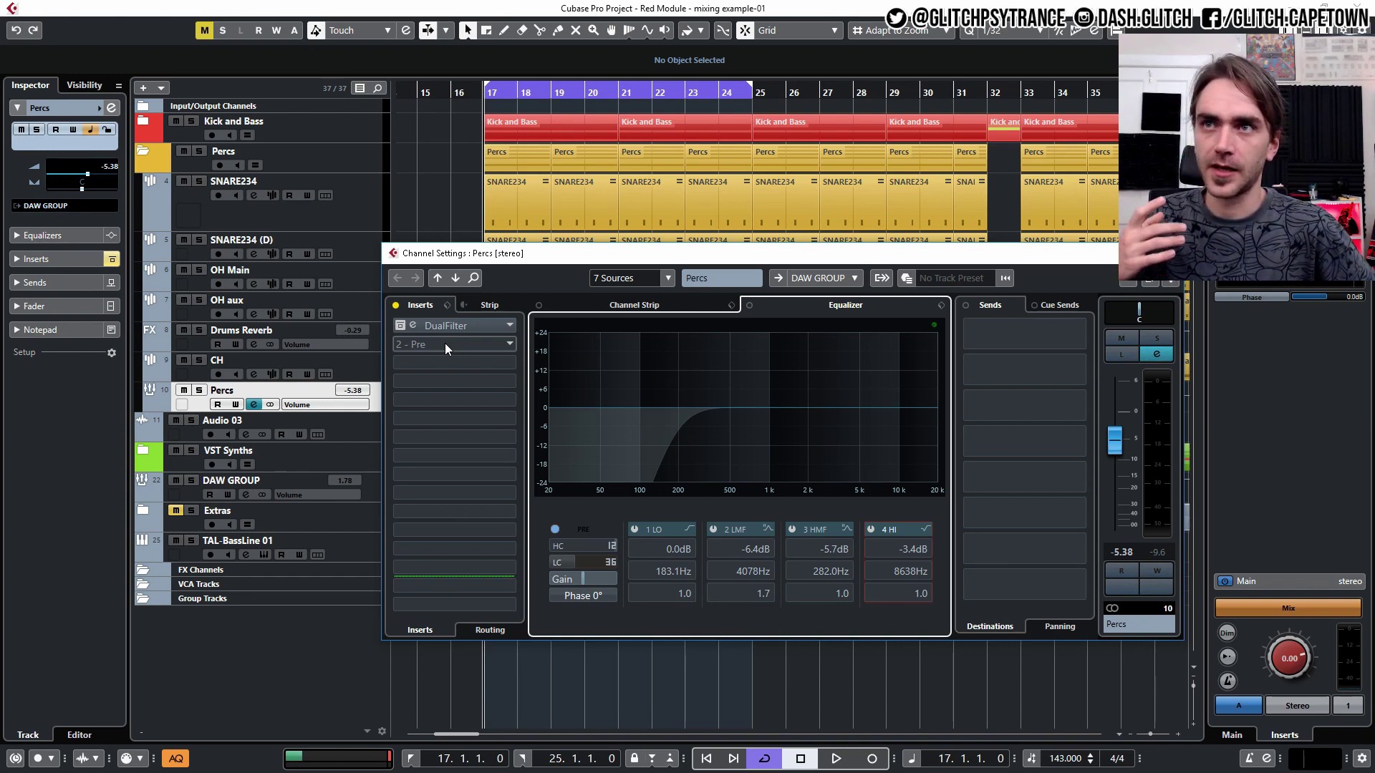
# Step: Solo the Percs group, play its loop briefly to hear the percussion alone, and stop playback
pyautogui.click(199, 390)
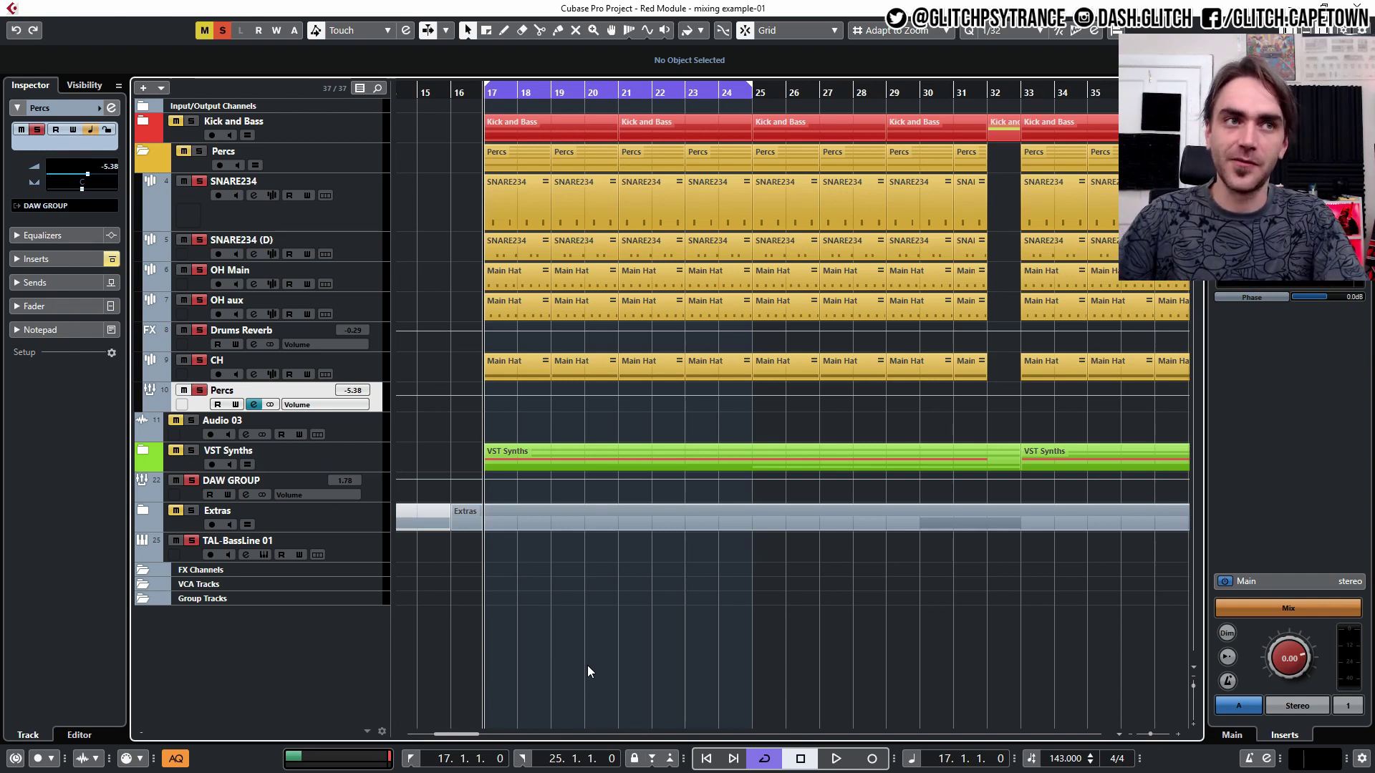
pyautogui.press('space')
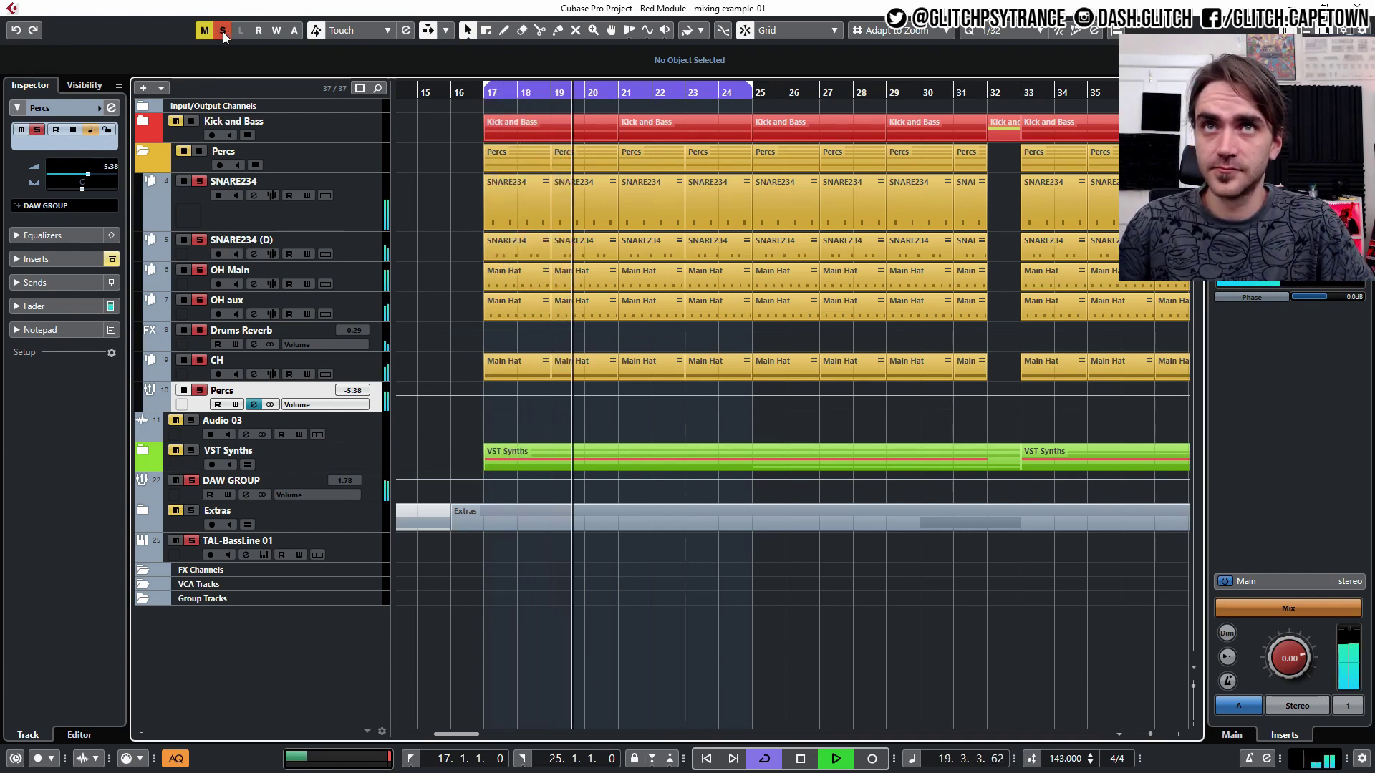
pyautogui.press('space')
# Step: Load EQuilibrium into the second insert slot of the Percs group channel
pyautogui.press('e')
pyautogui.click(444, 347)
pyautogui.write('equil')
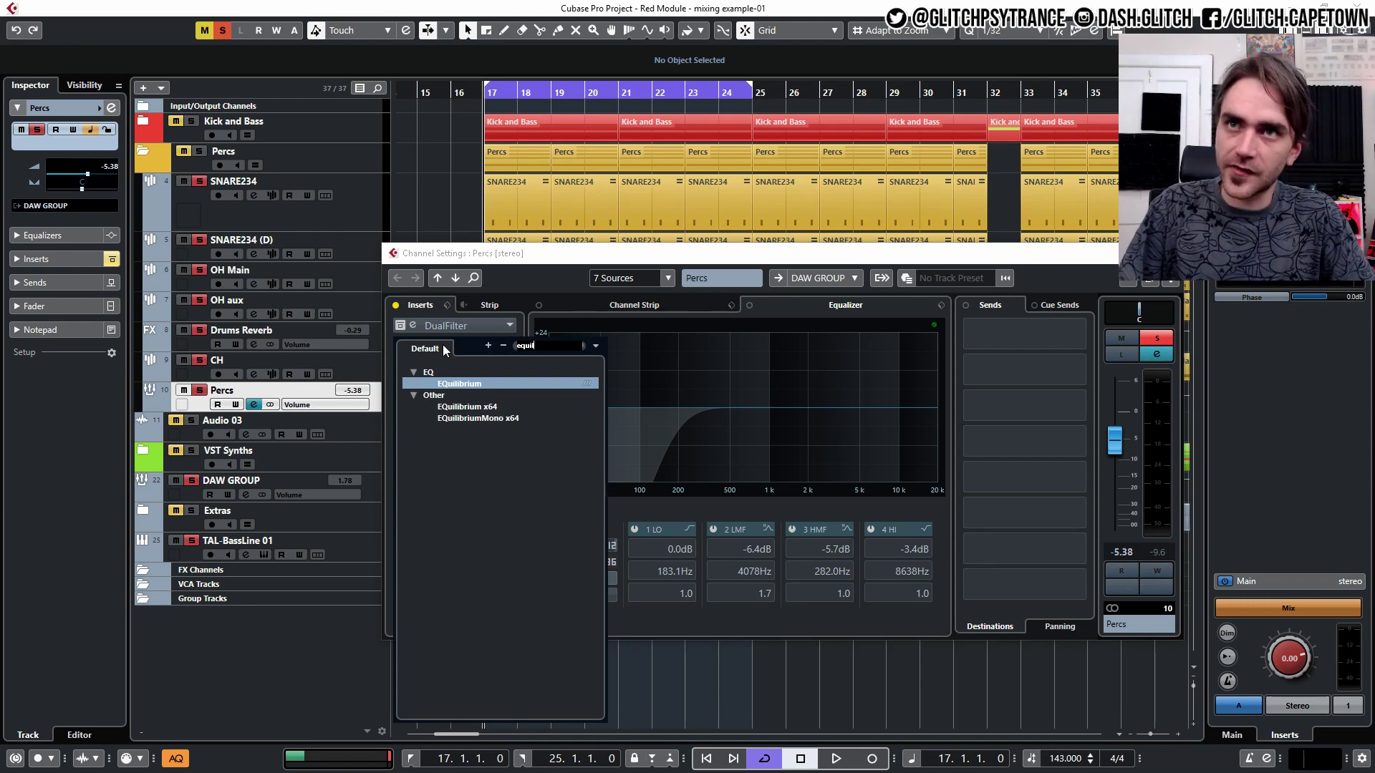
pyautogui.click(471, 385)
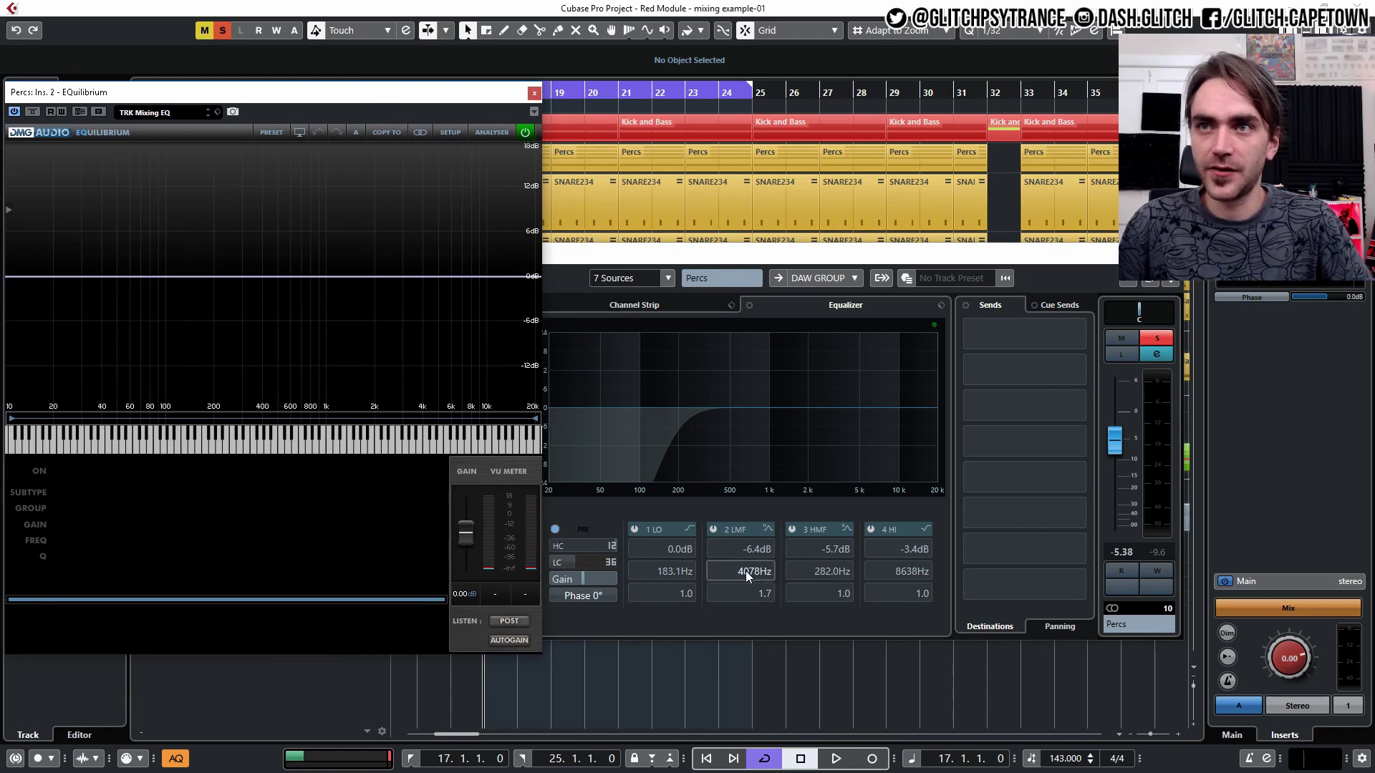
# Step: Add an EQuilibrium bell cut on Percs at 4078 Hz with a gain of -6.55 dB and a Q of 1.70
pyautogui.moveTo(395, 93); pyautogui.dragTo(697, 63)
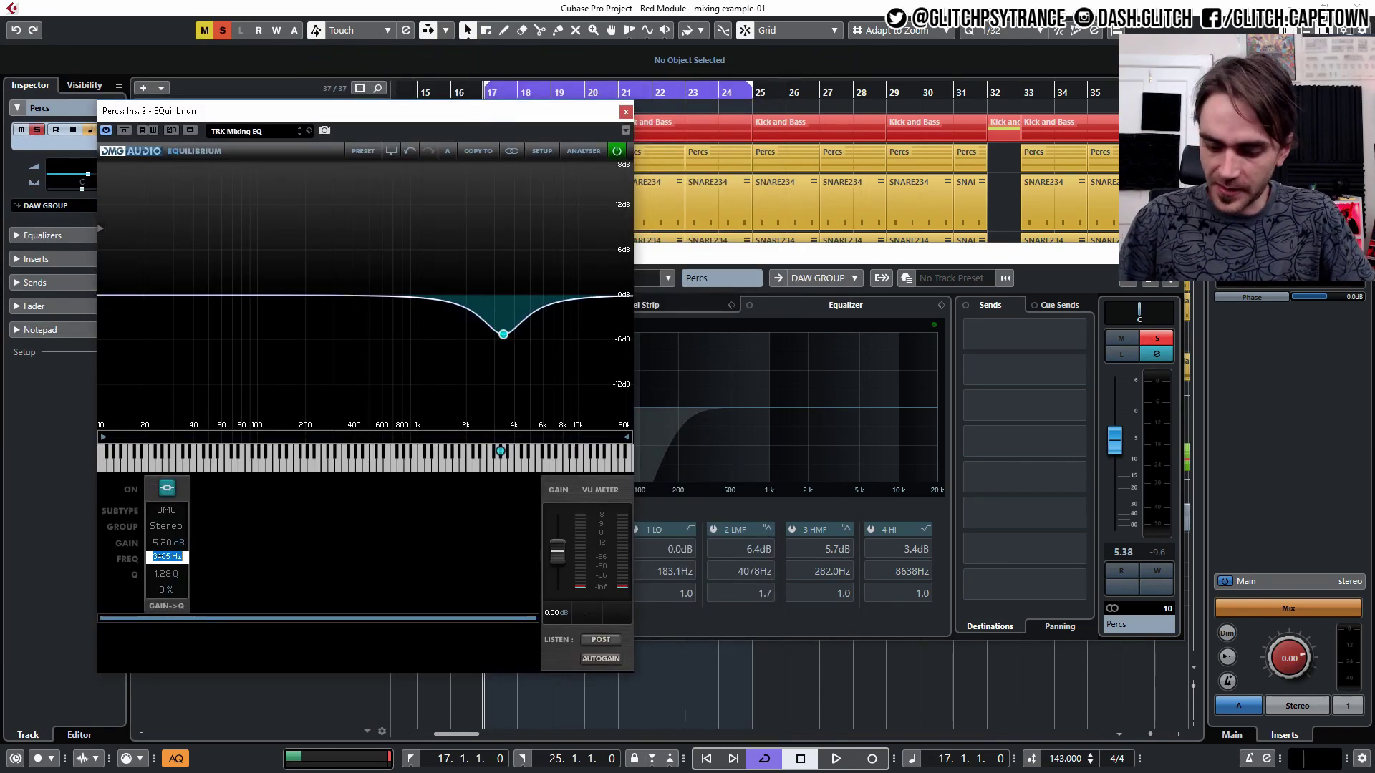
pyautogui.write('4')
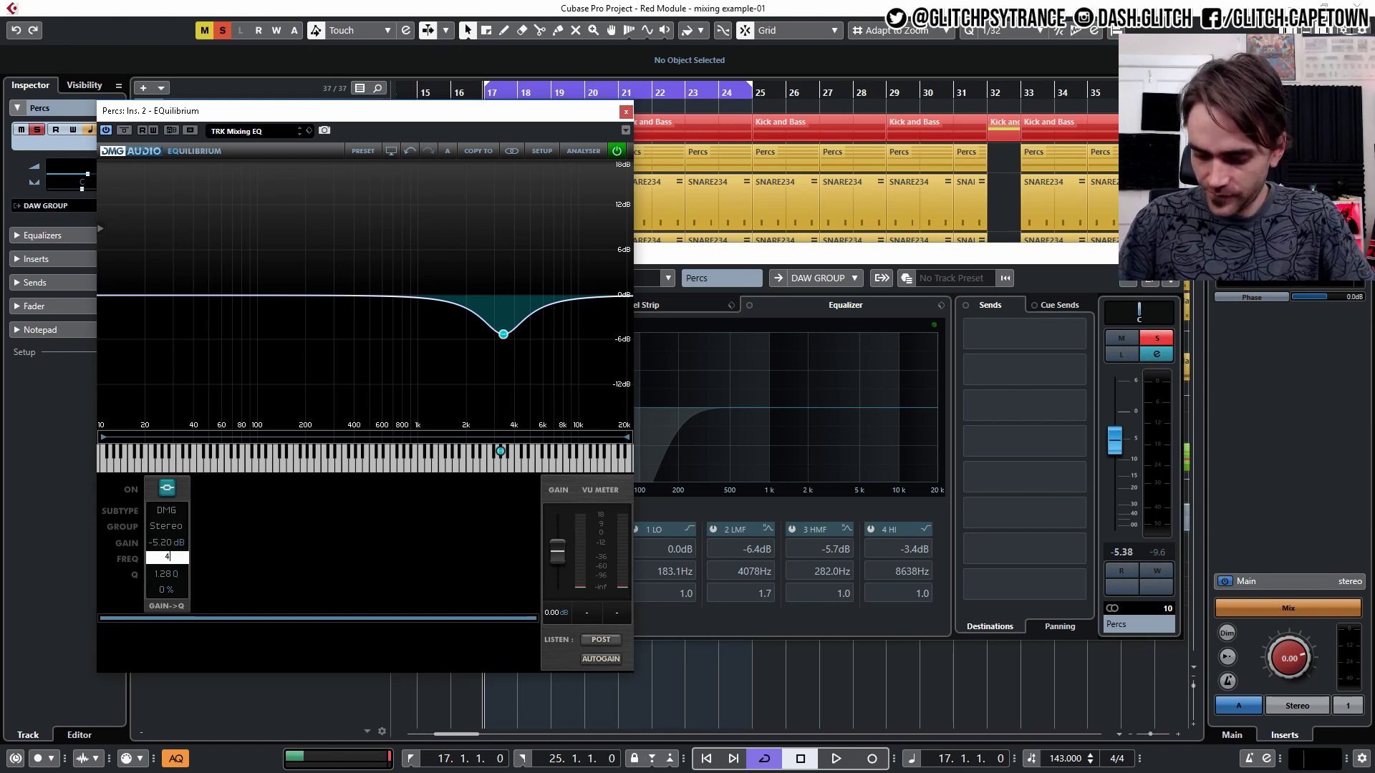
pyautogui.write('078')
pyautogui.press('Return')
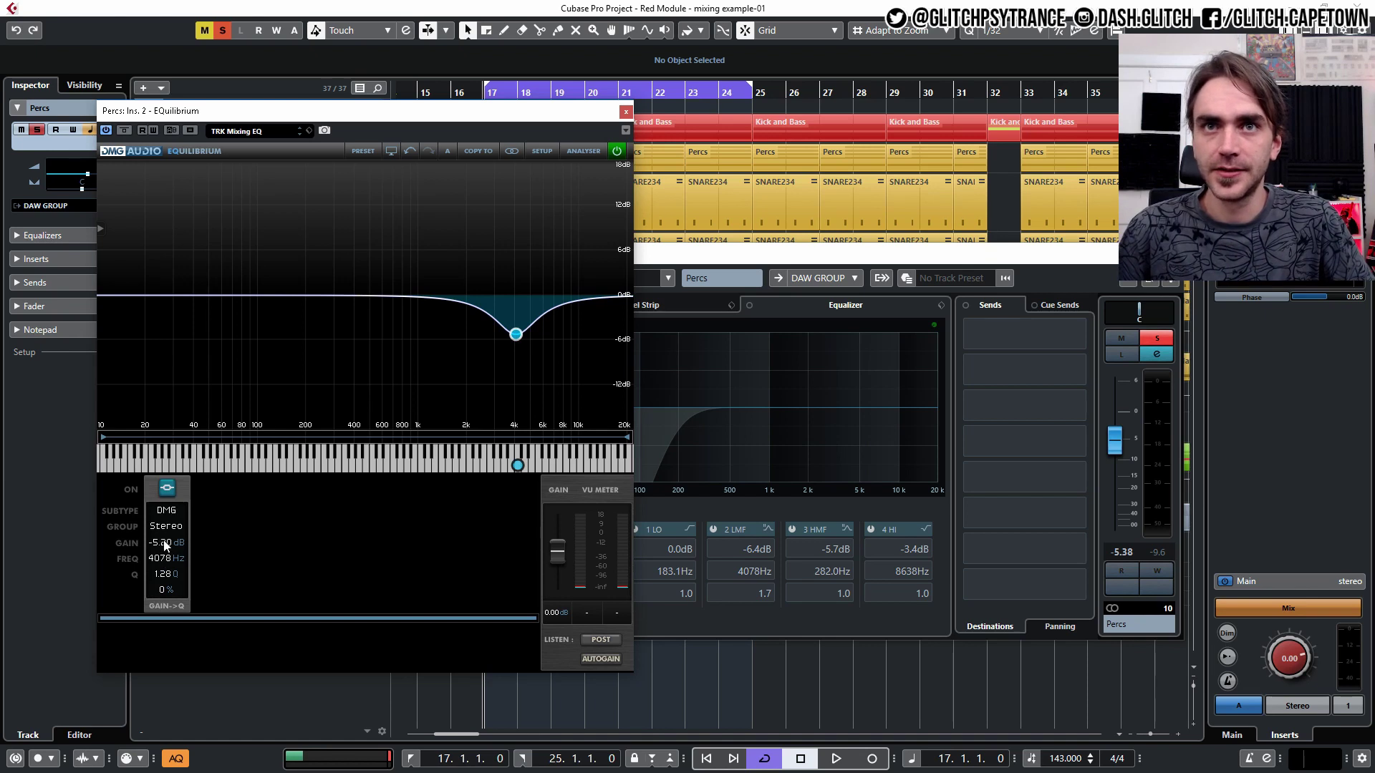
pyautogui.moveTo(164, 544); pyautogui.dragTo(164, 554)
pyautogui.scroll(5, 165, 573)
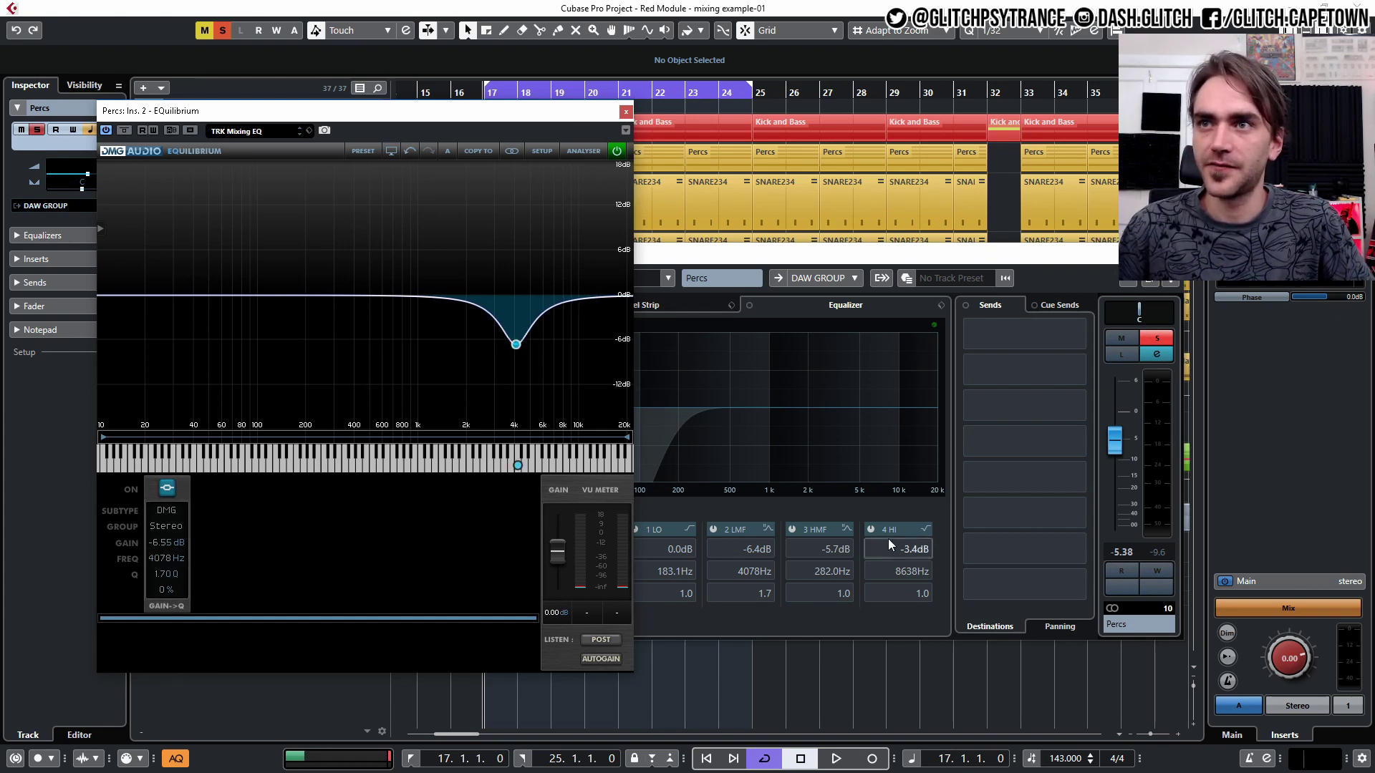
# Step: Add a DMG high-shelf cut in EQuilibrium at about 5988 Hz with a gain of about -2.05 dB
pyautogui.click(871, 530)
pyautogui.click(871, 530)
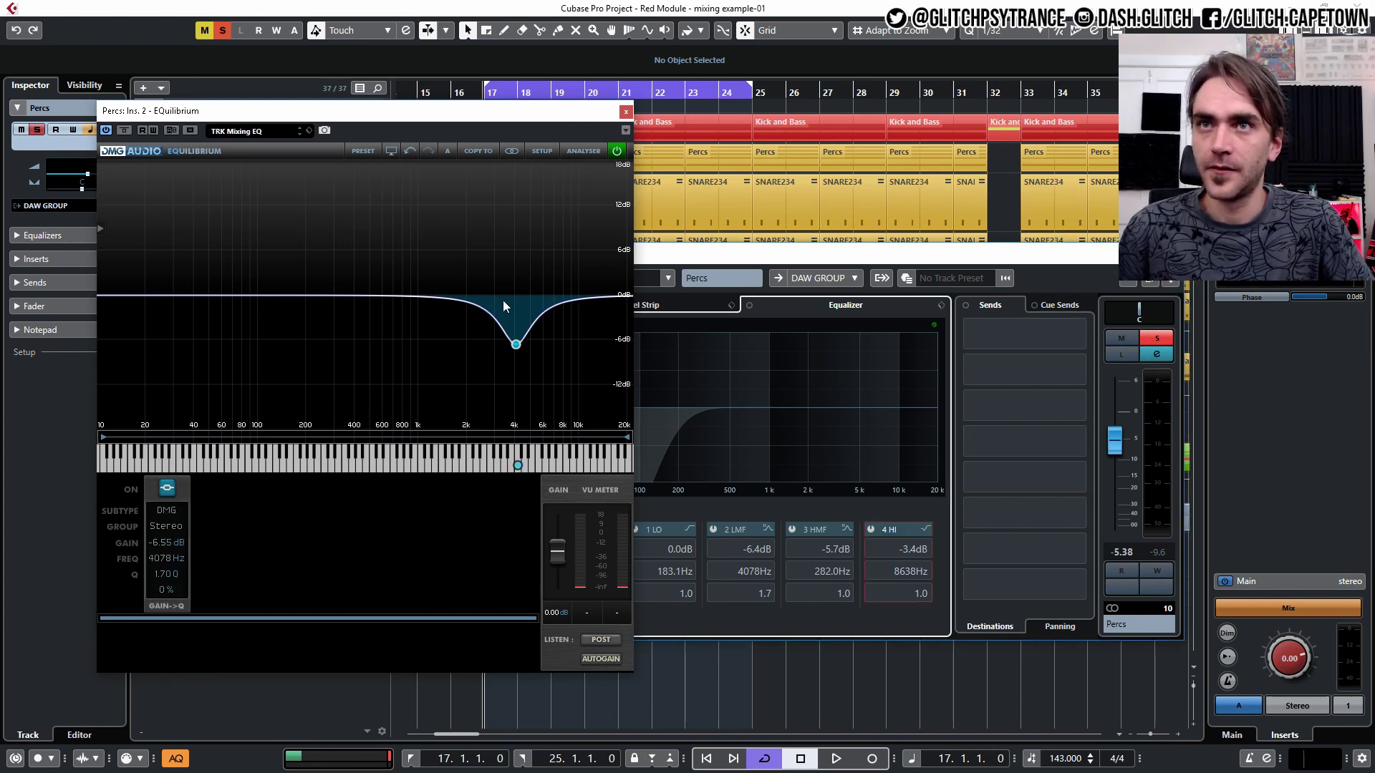
pyautogui.doubleClick(511, 307)
pyautogui.click(213, 490)
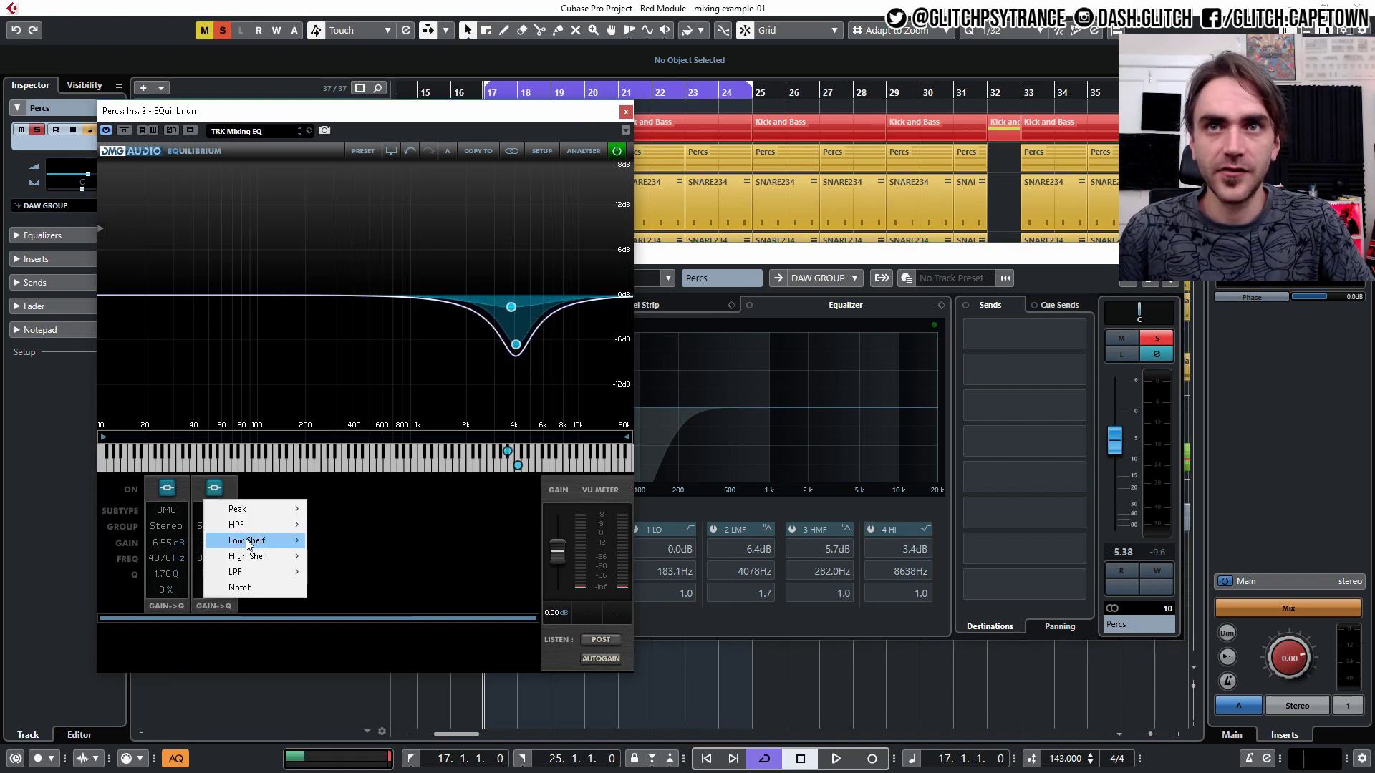
pyautogui.moveTo(247, 525)
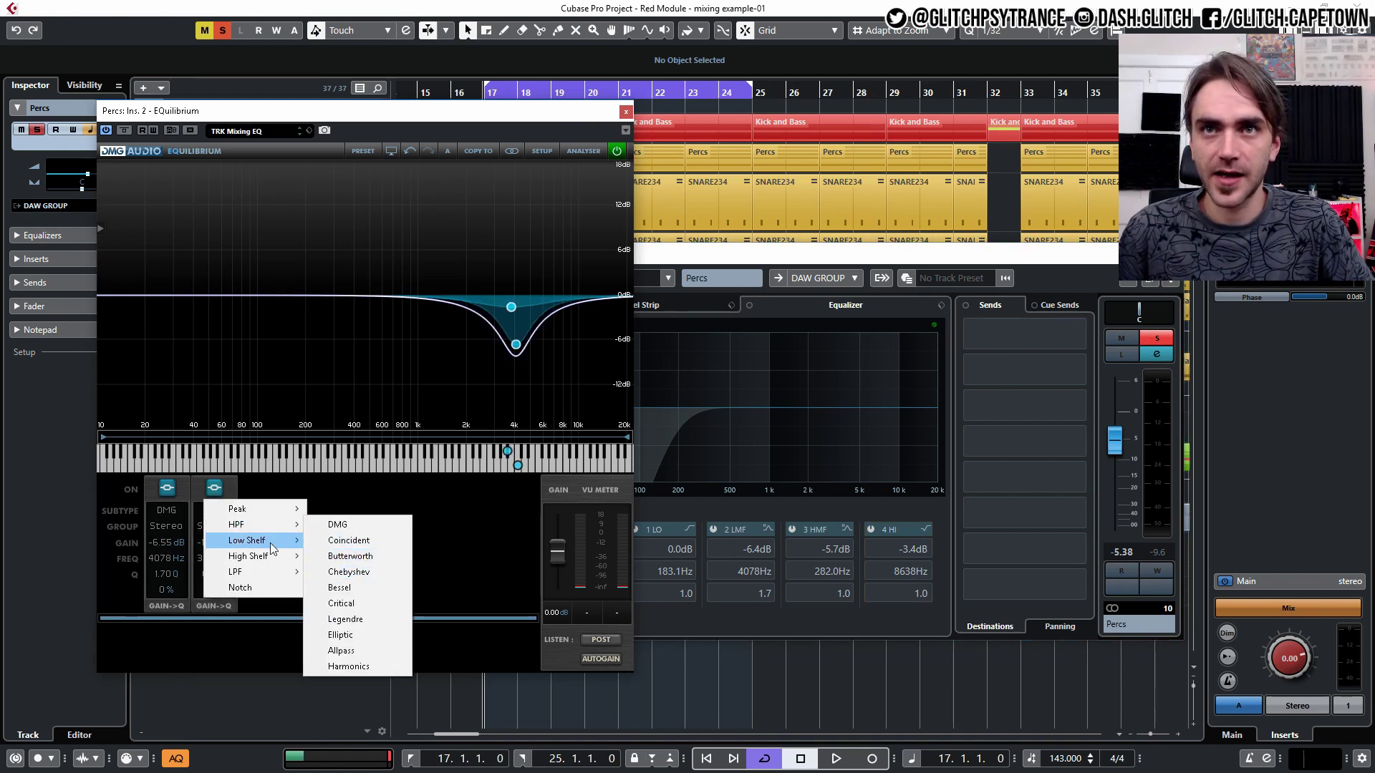
pyautogui.moveTo(258, 557)
pyautogui.click(348, 557)
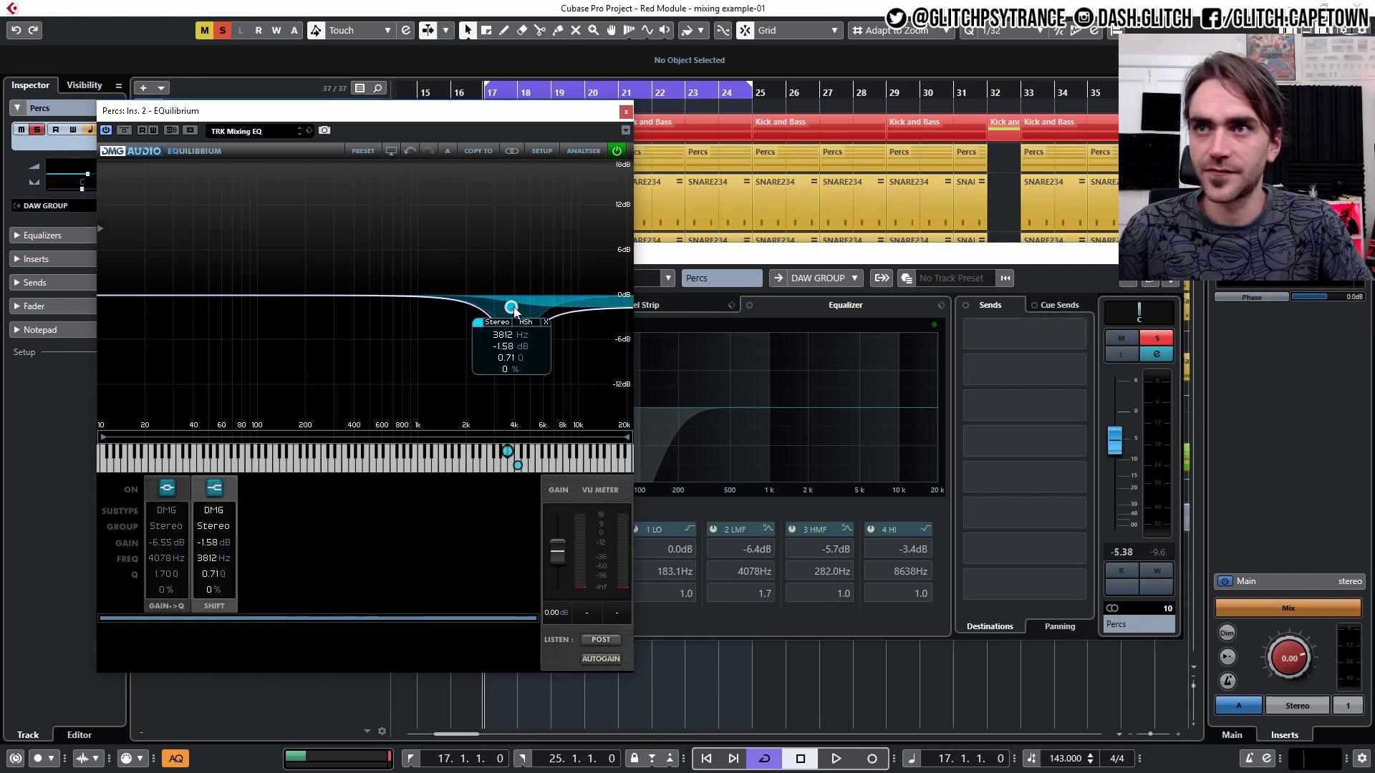
pyautogui.moveTo(511, 307); pyautogui.dragTo(545, 313)
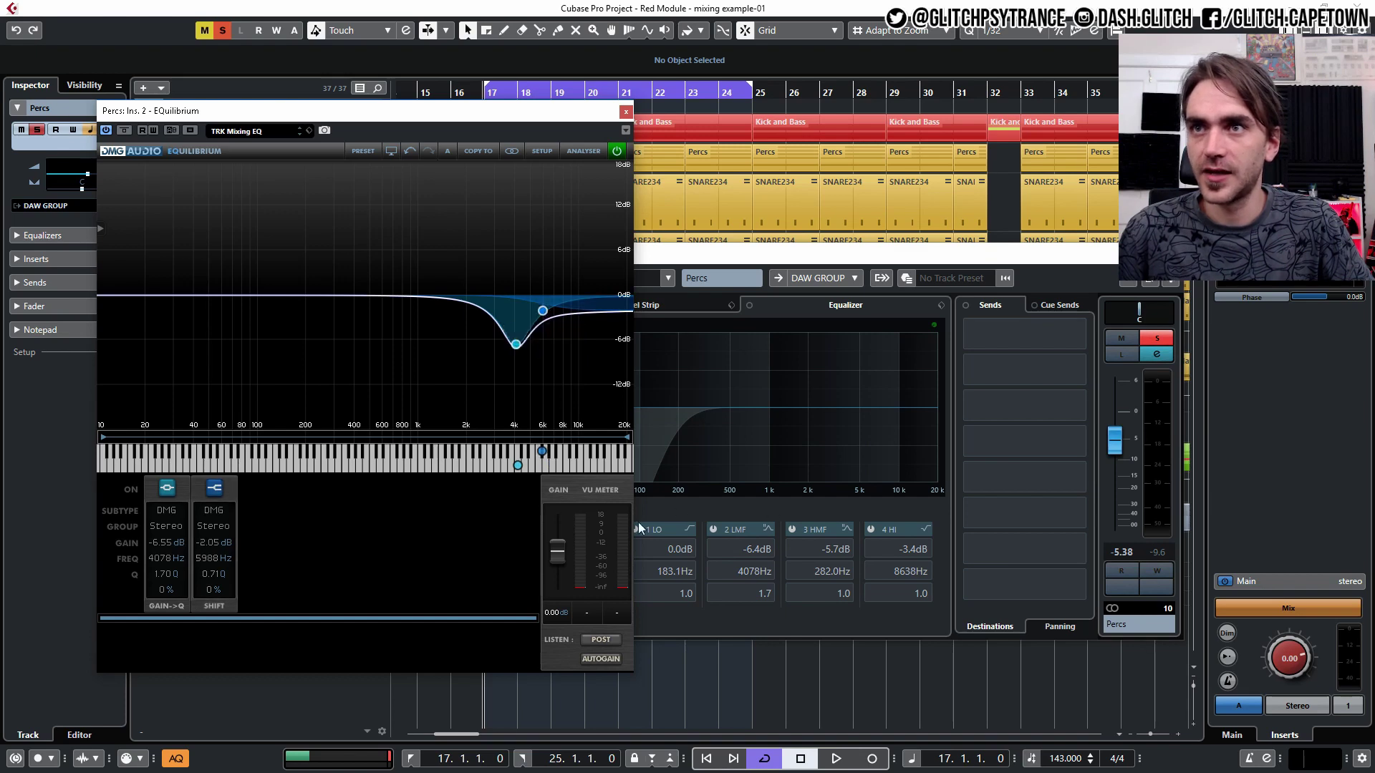
# Step: Add a bell cut of about -5.20 dB near 281 Hz and a Butterworth high-pass filter at 250 Hz, and close EQuilibrium's editor
pyautogui.doubleClick(229, 315)
pyautogui.moveTo(230, 315); pyautogui.dragTo(269, 322)
pyautogui.doubleClick(129, 315)
pyautogui.click(308, 510)
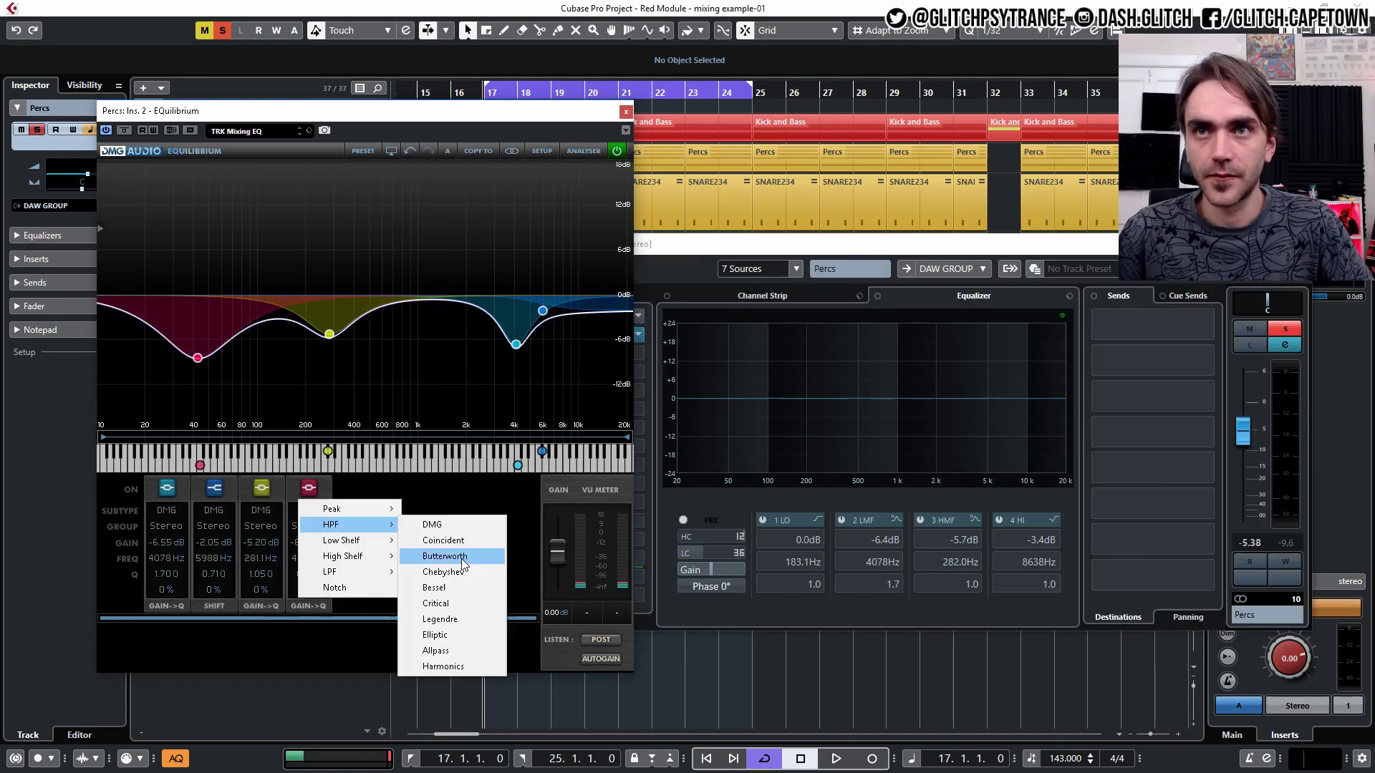
pyautogui.click(462, 585)
pyautogui.moveTo(199, 353); pyautogui.dragTo(329, 334)
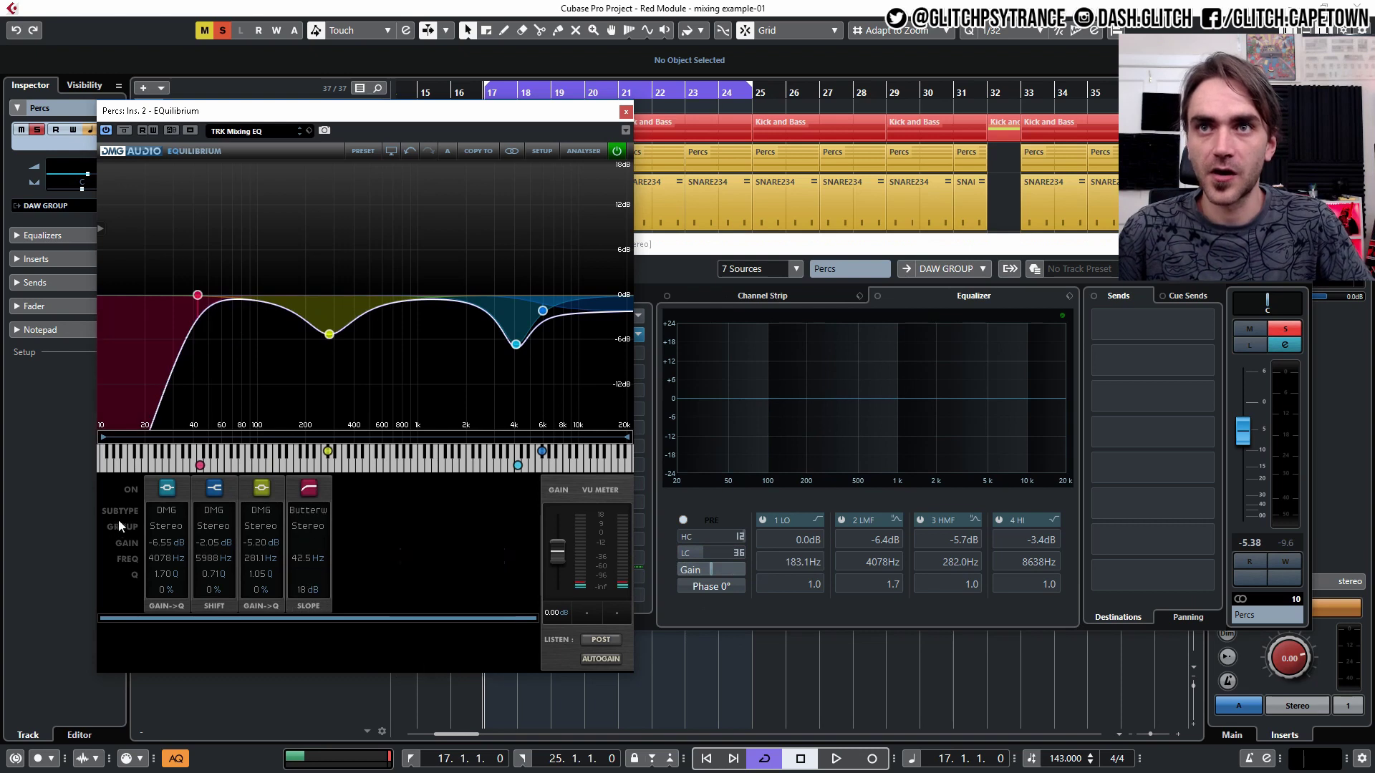
pyautogui.doubleClick(307, 558)
pyautogui.write('250')
pyautogui.press('Return')
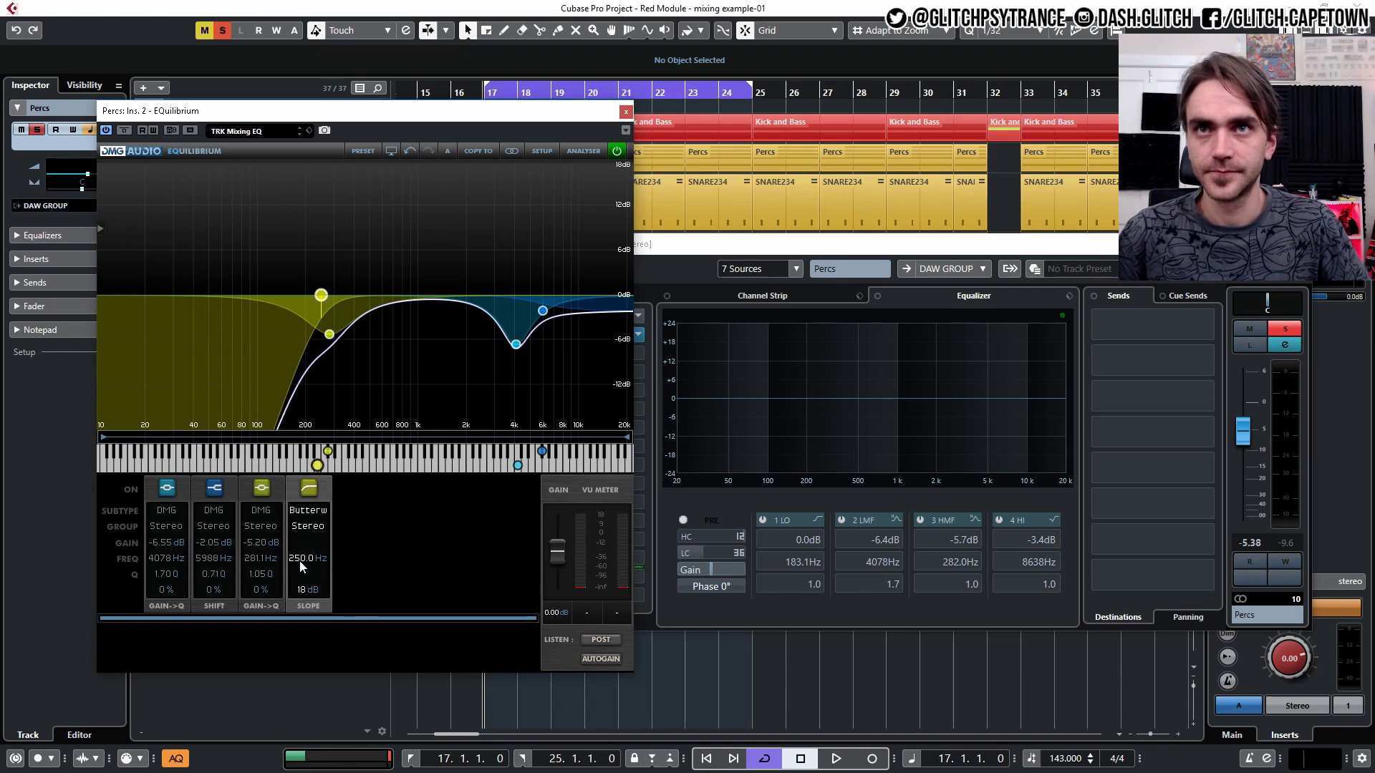
pyautogui.click(625, 112)
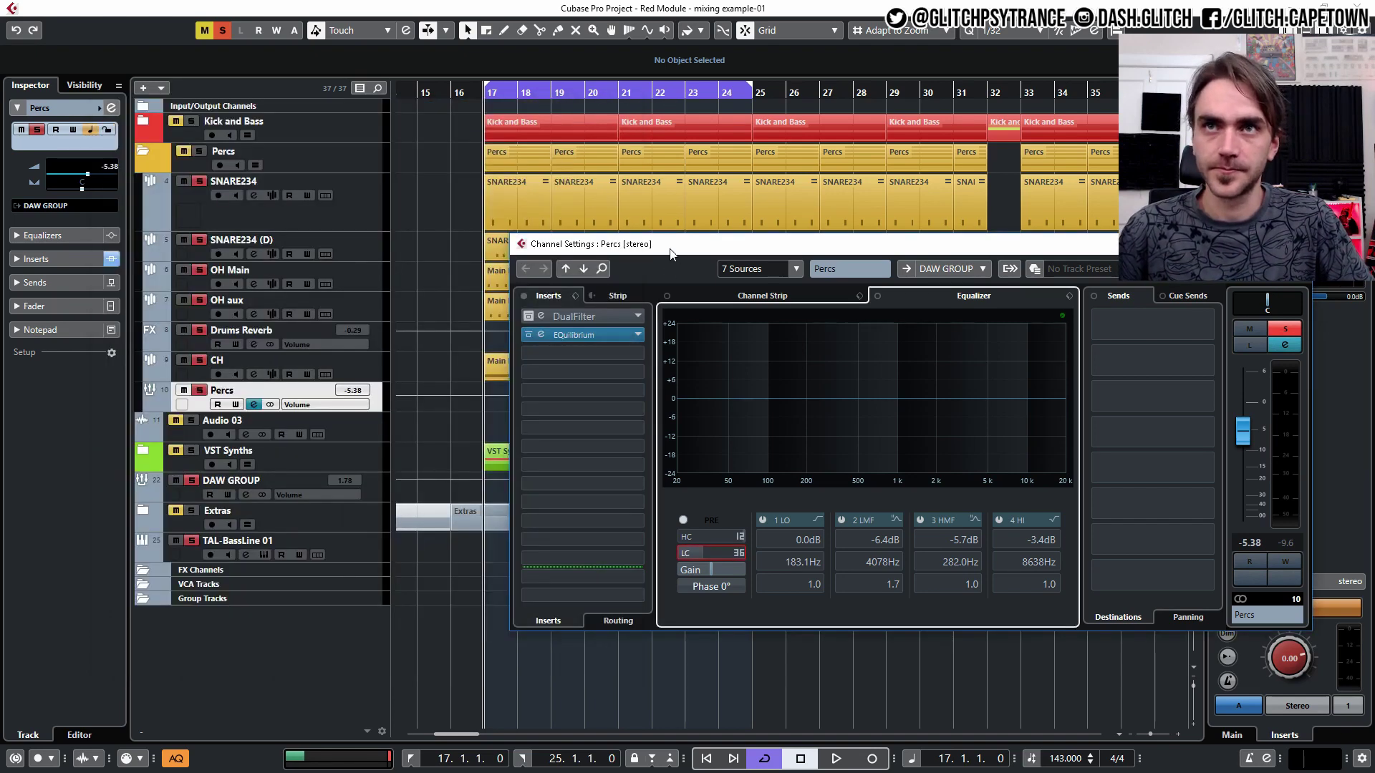
# Step: Move the Percs channel settings window out of the way, start loop playback and deactivate all solos
pyautogui.moveTo(672, 254); pyautogui.dragTo(539, 210)
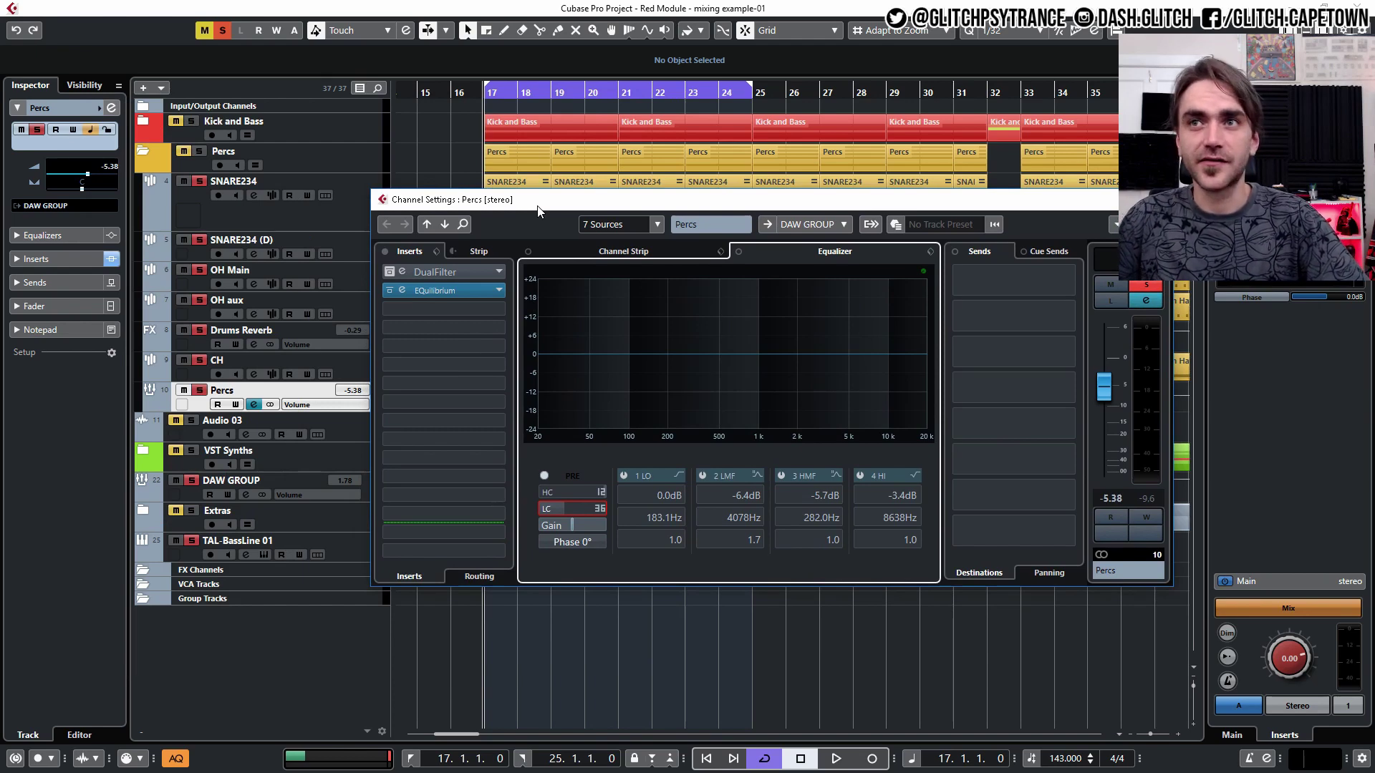
pyautogui.click(643, 659)
pyautogui.press('space')
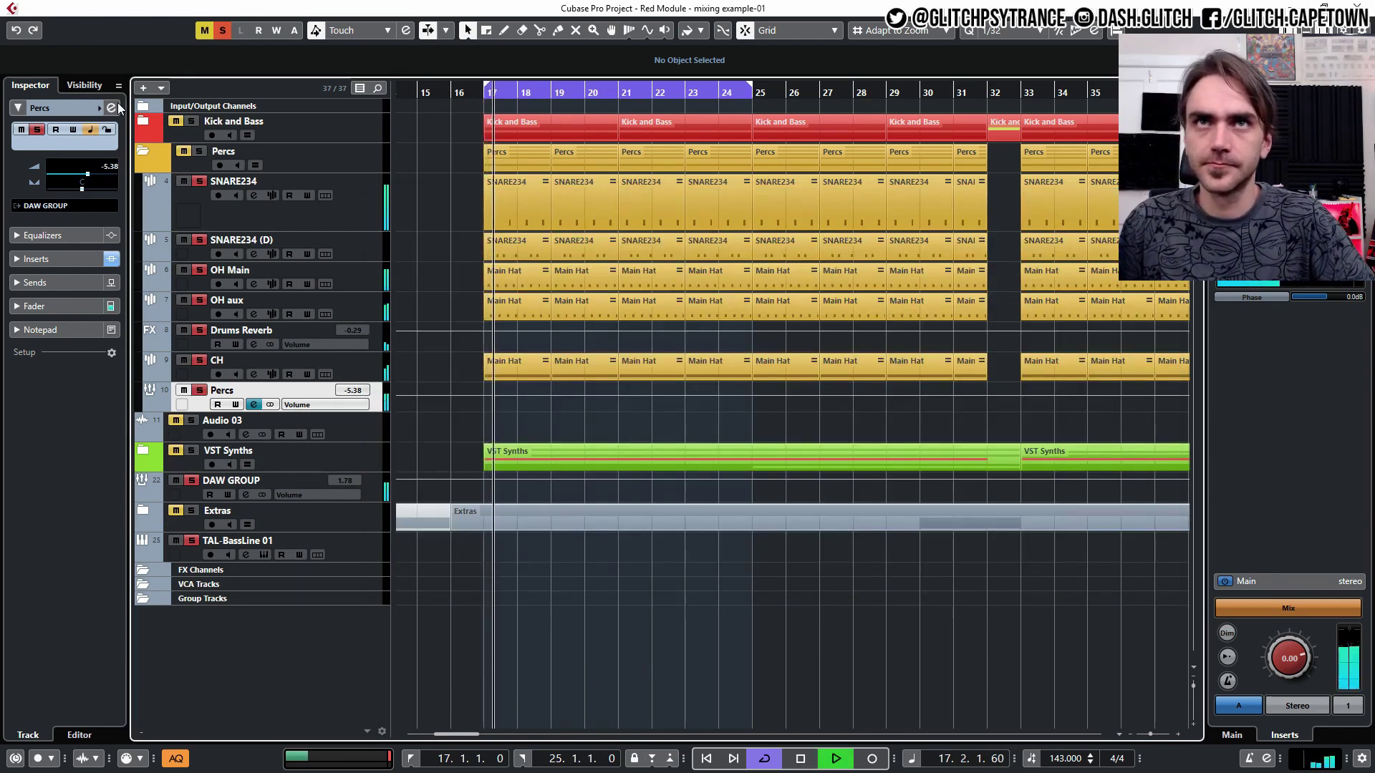
pyautogui.click(222, 31)
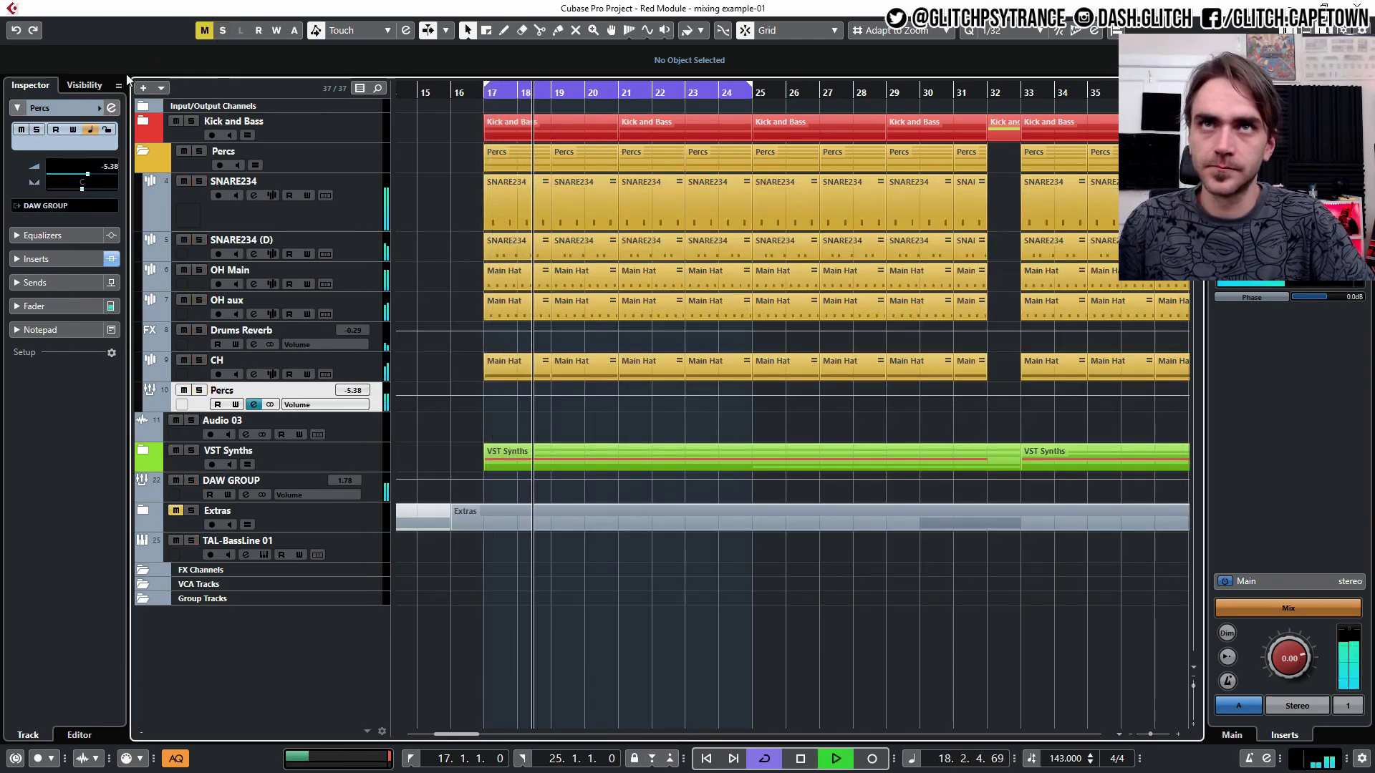
# Step: Compare Percs in the full mix by repeatedly toggling EQuilibrium's bypass from the channel's inserts, and stop playback
pyautogui.click(112, 107)
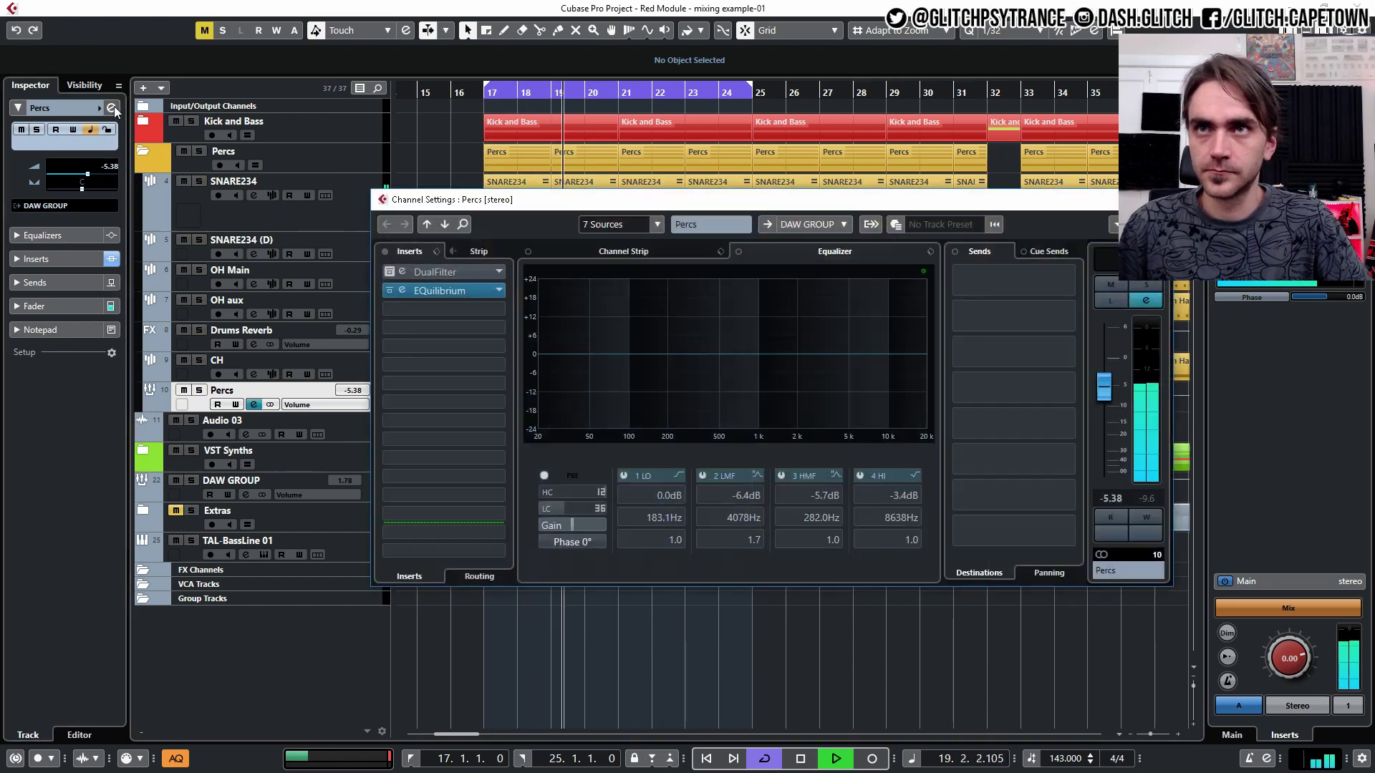
pyautogui.click(388, 290)
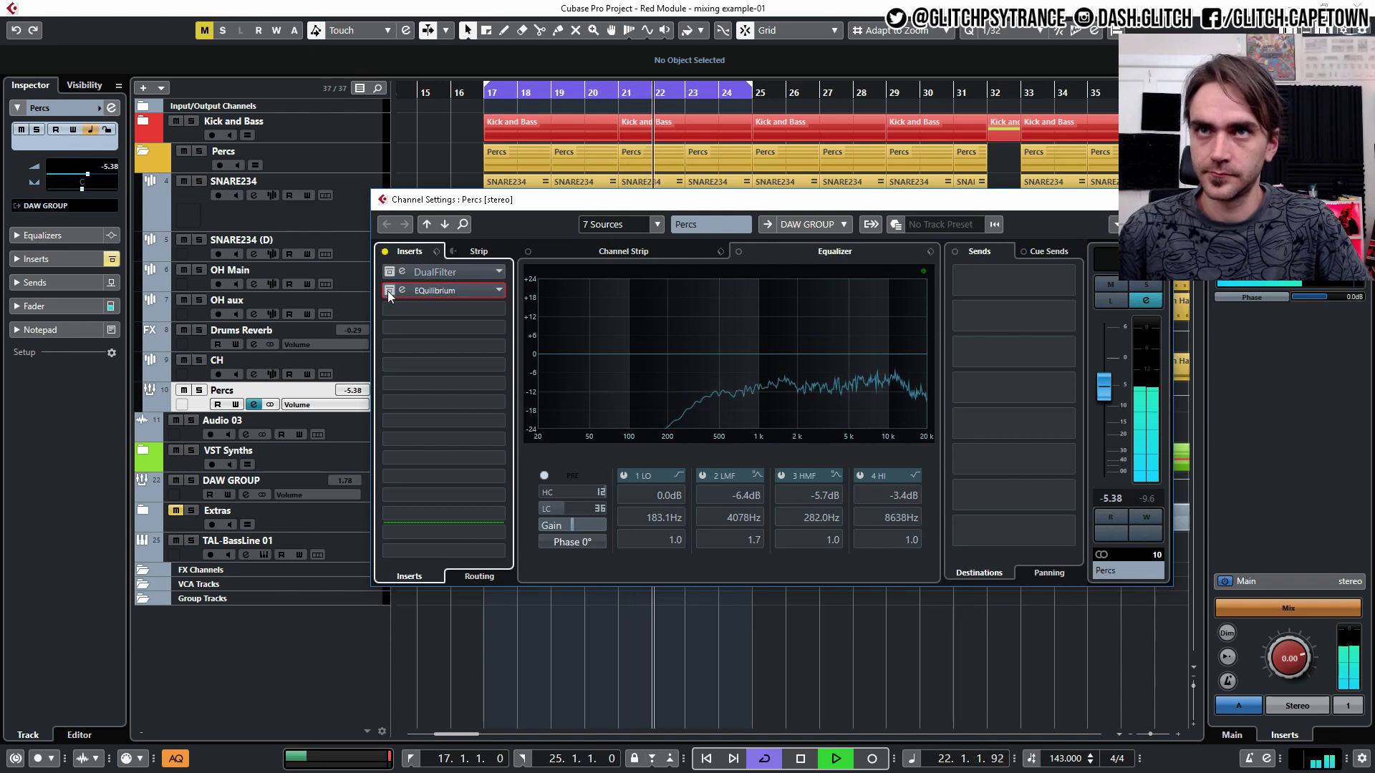
pyautogui.click(388, 291)
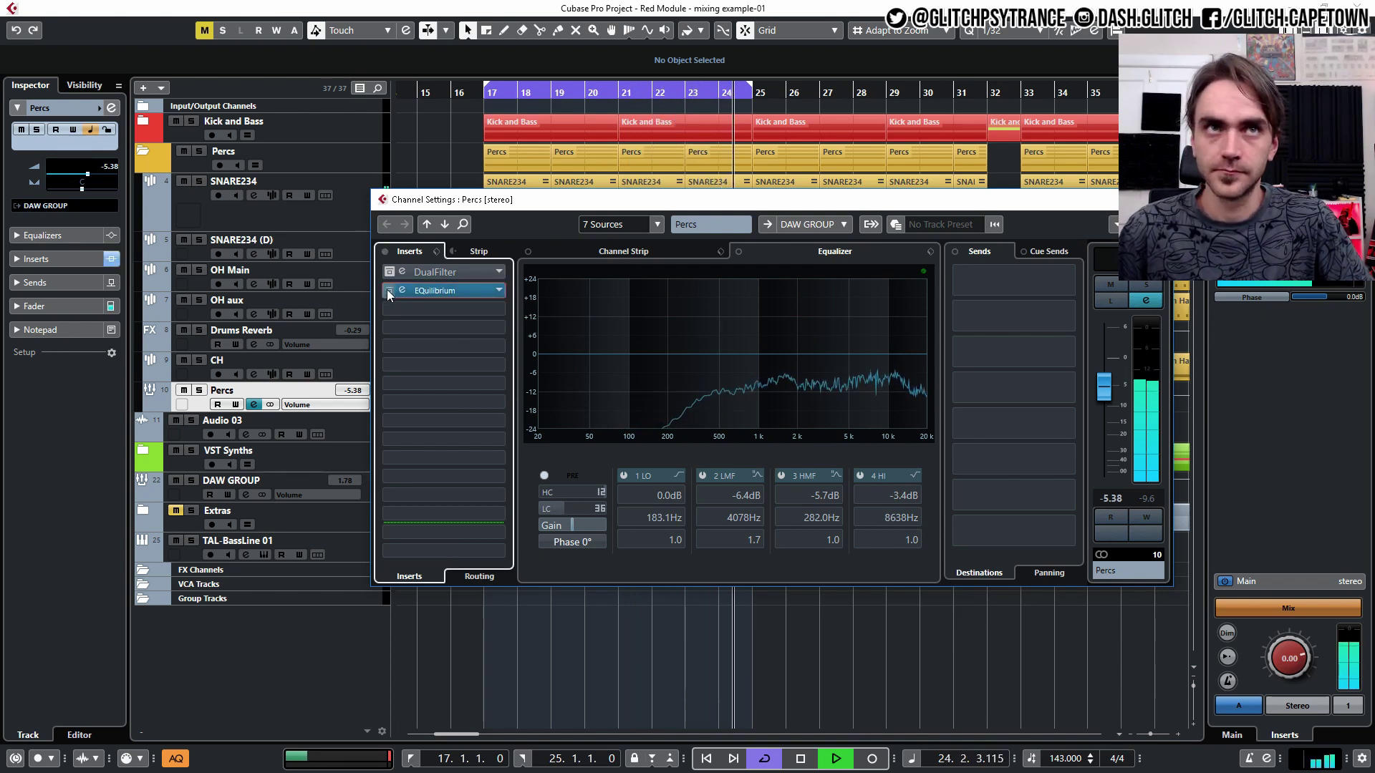
pyautogui.click(386, 289)
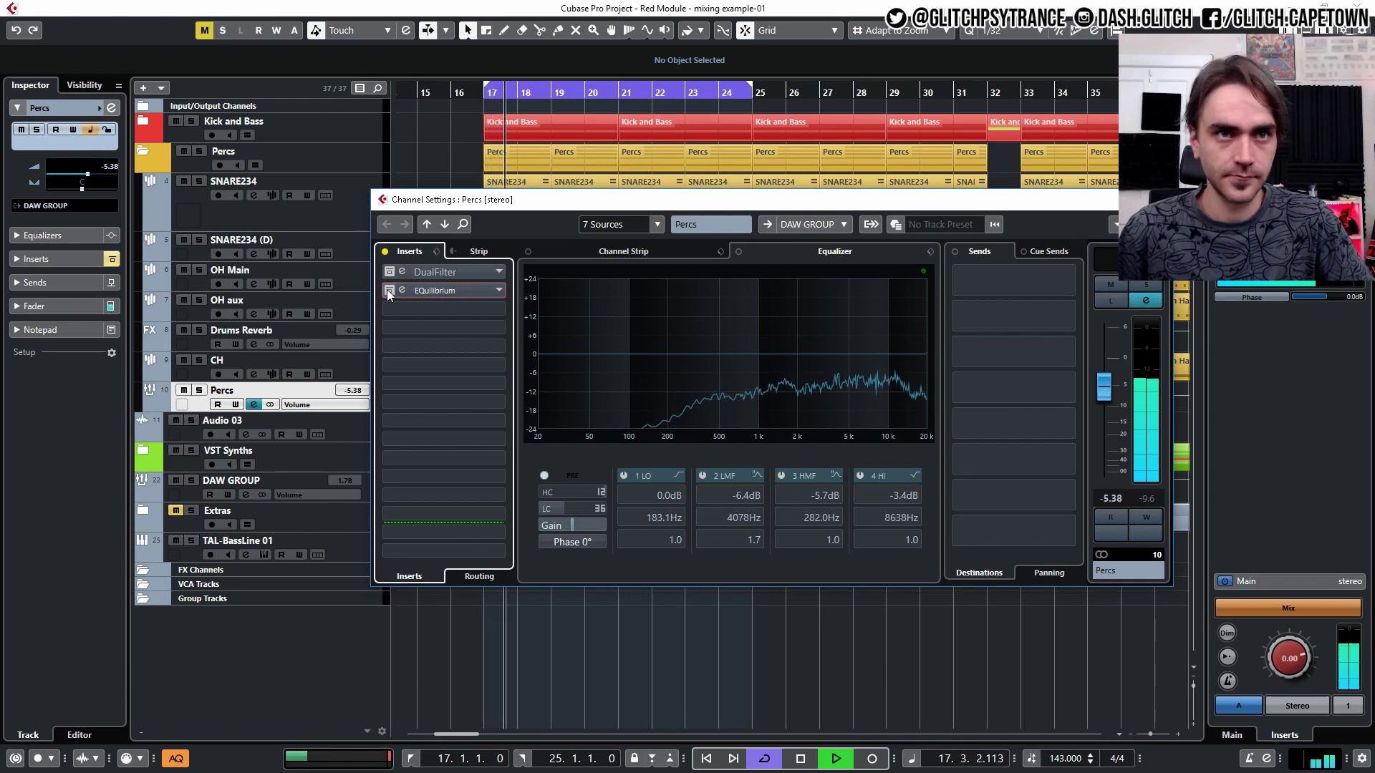
pyautogui.click(387, 290)
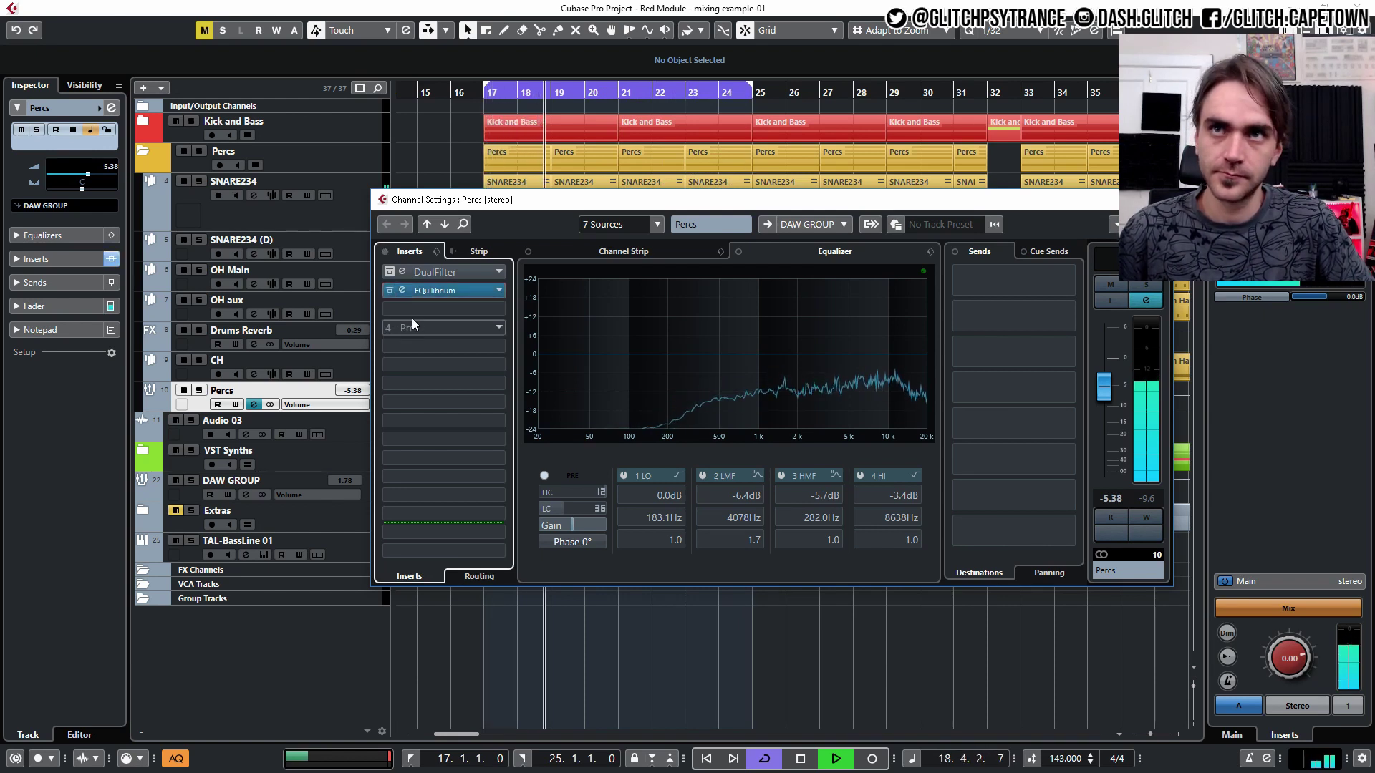
pyautogui.press('space')
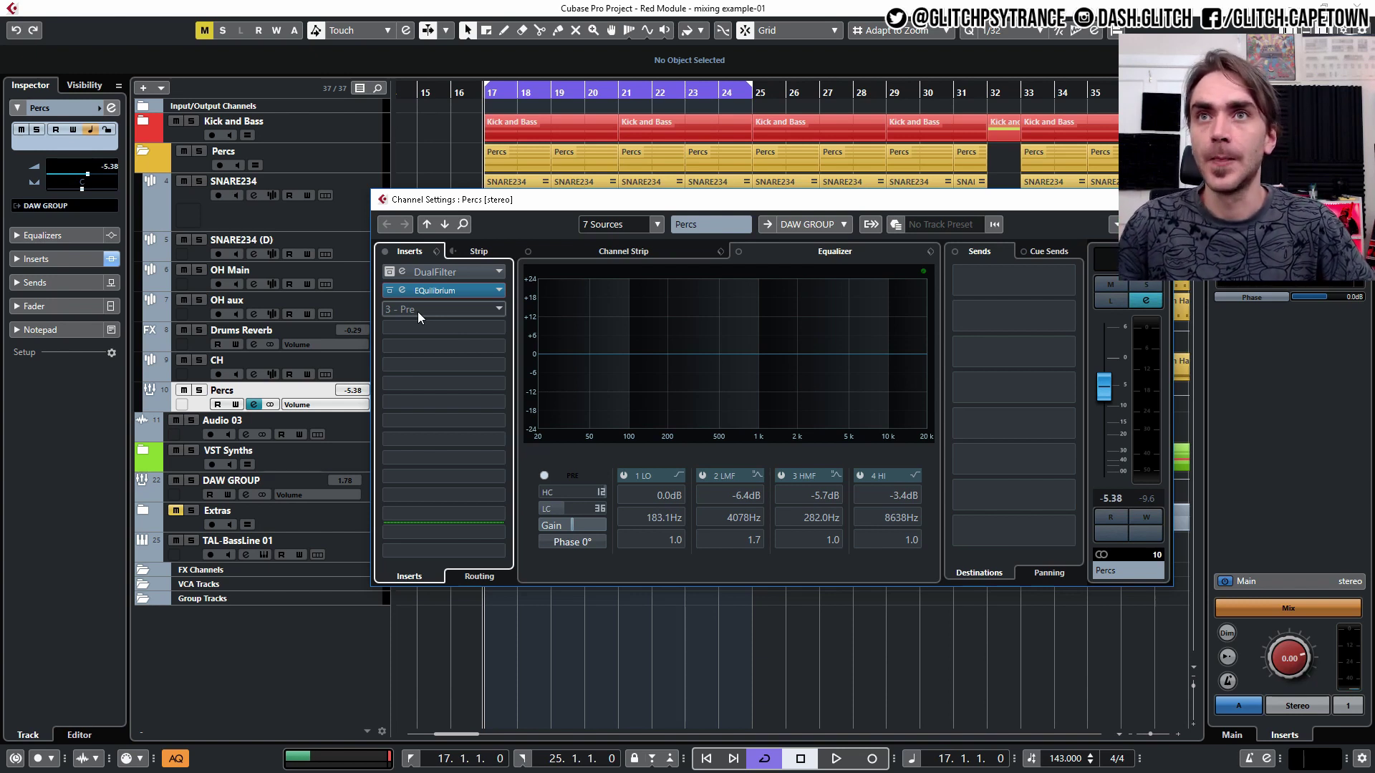
# Step: Load PureLimiterV3_StudioSession into the third insert slot of Percs and place its editor beside EQuilibrium
pyautogui.click(418, 312)
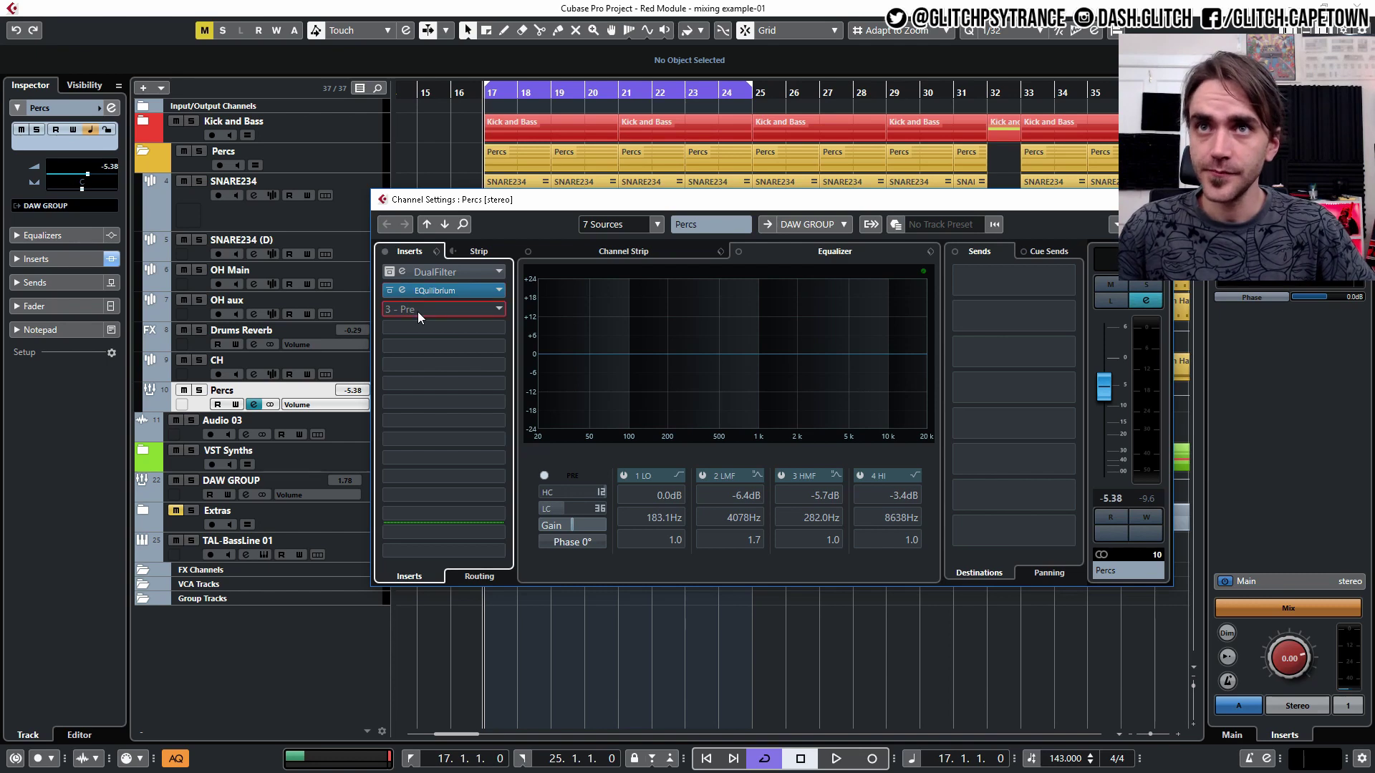
pyautogui.write('purel')
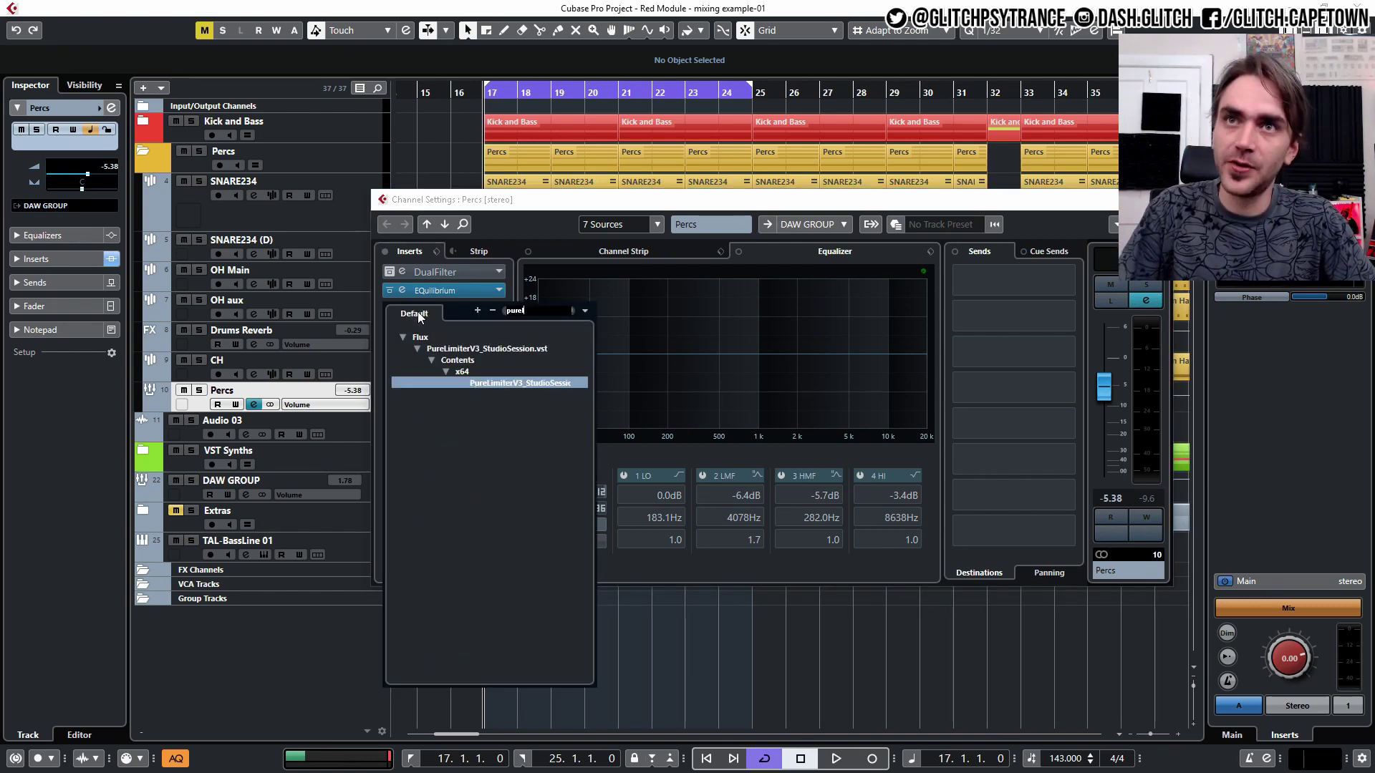
pyautogui.click(497, 384)
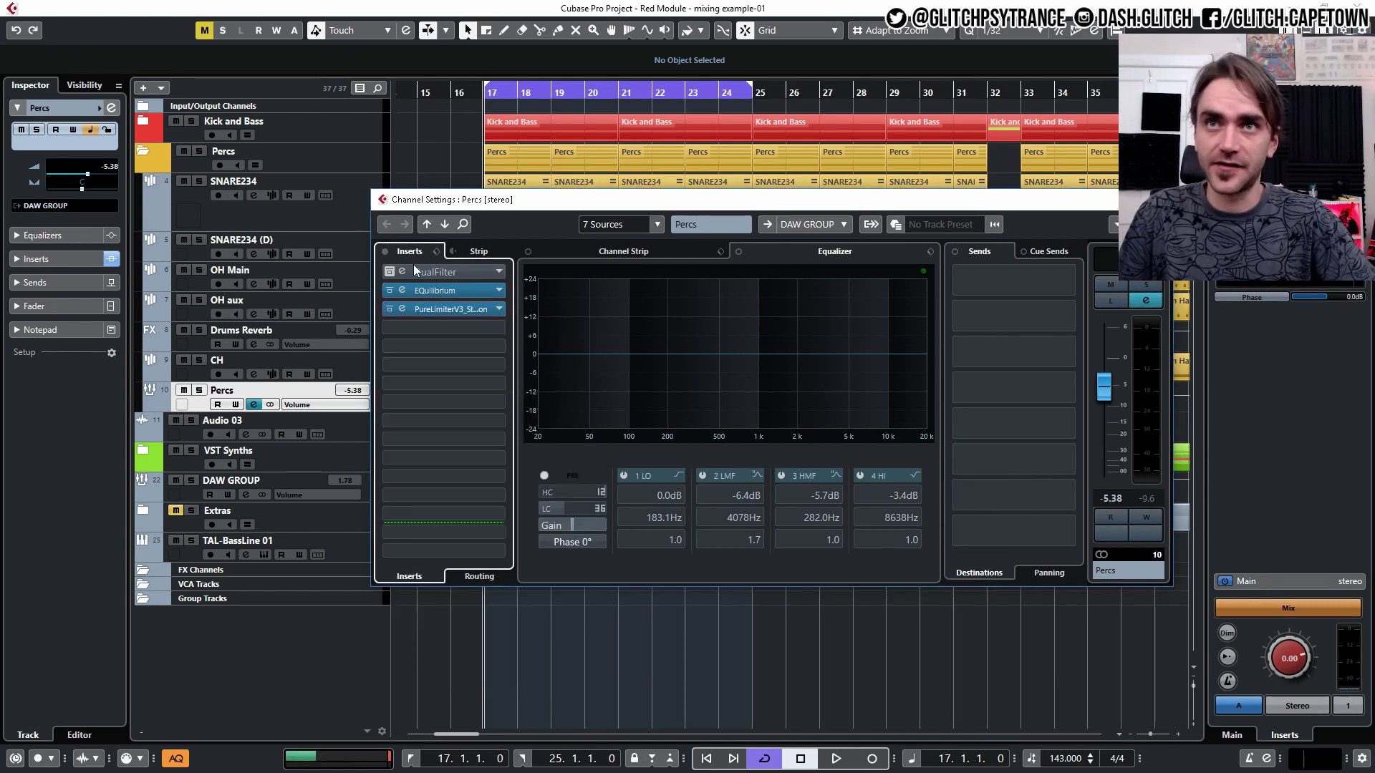
pyautogui.click(401, 310)
pyautogui.moveTo(592, 245); pyautogui.dragTo(782, 247)
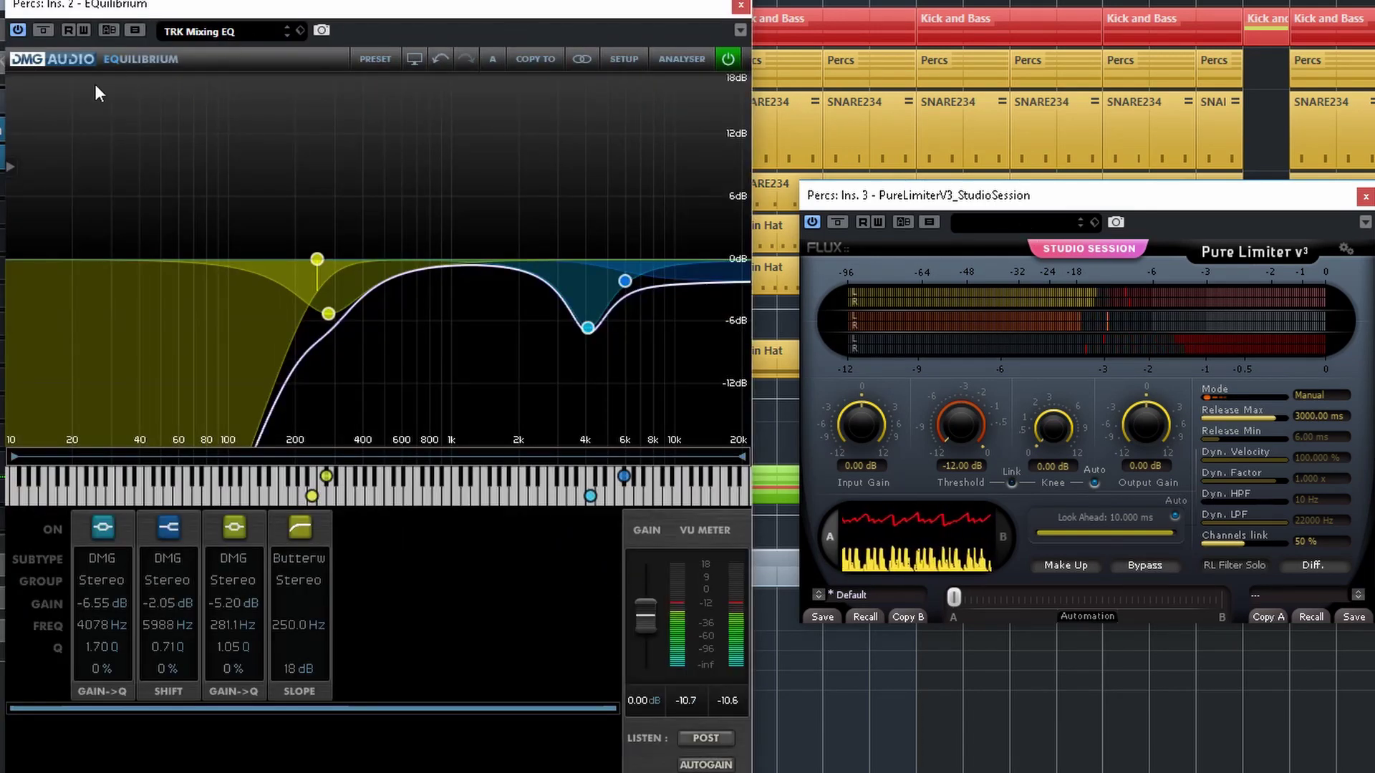
# Step: Toggle EQuilibrium's bypass on Percs repeatedly to examine how the EQ affects the Pure Limiter's gain reduction, and restart the loop
pyautogui.click(43, 30)
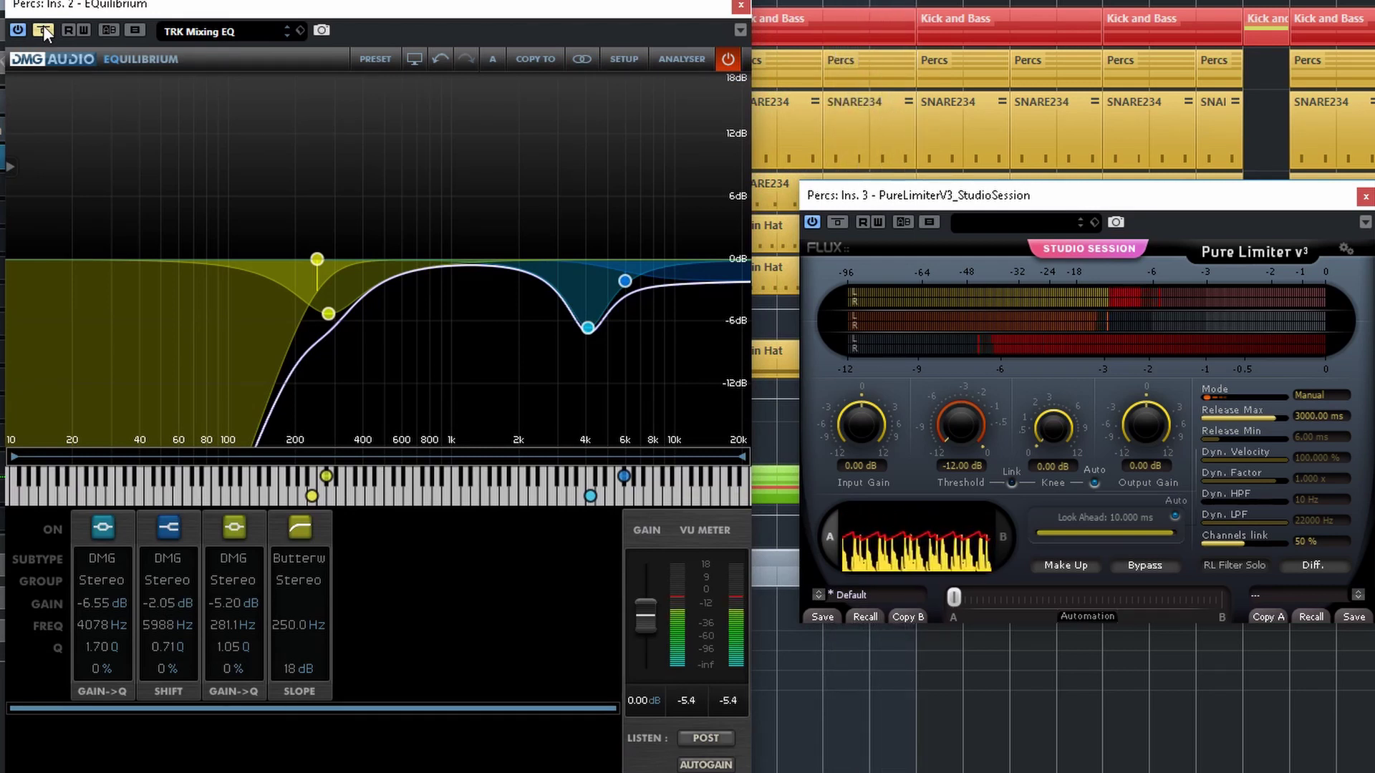
pyautogui.click(43, 28)
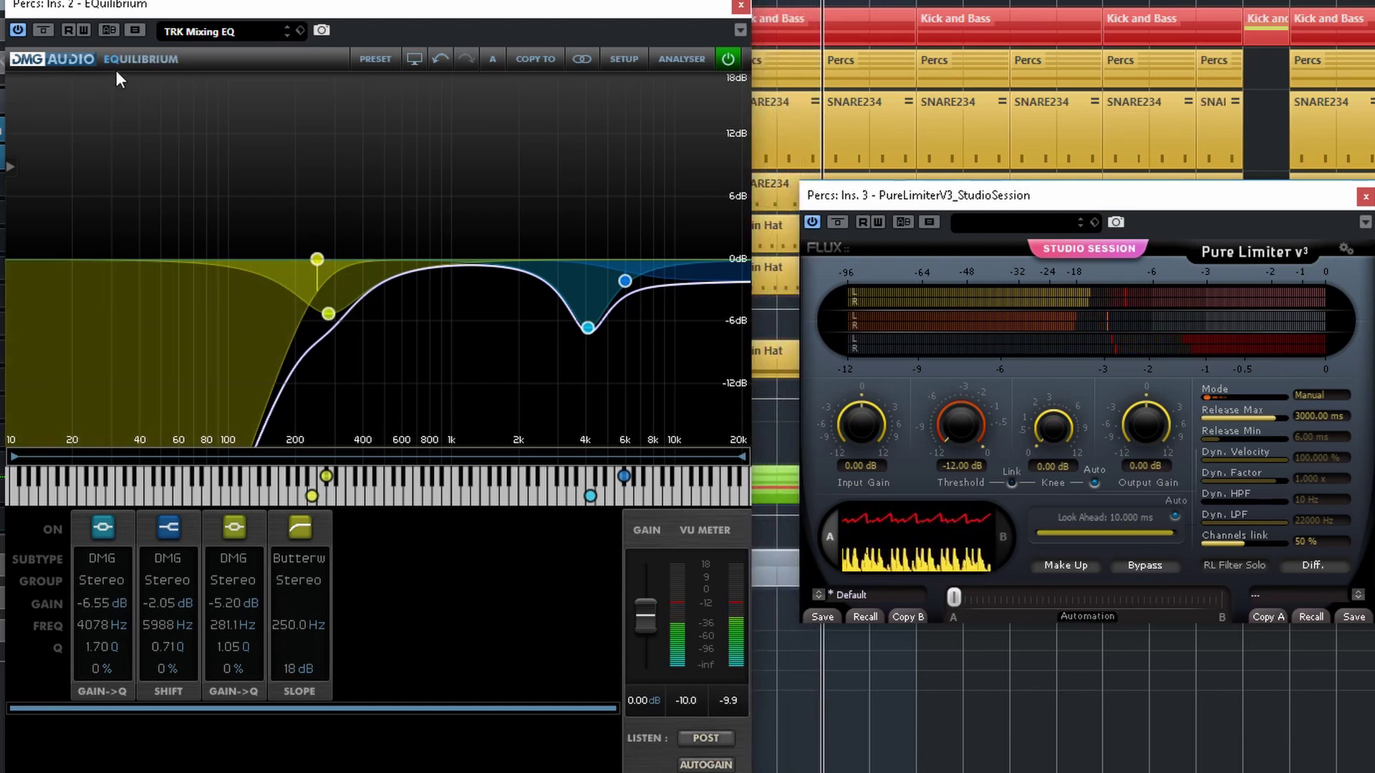
pyautogui.click(47, 30)
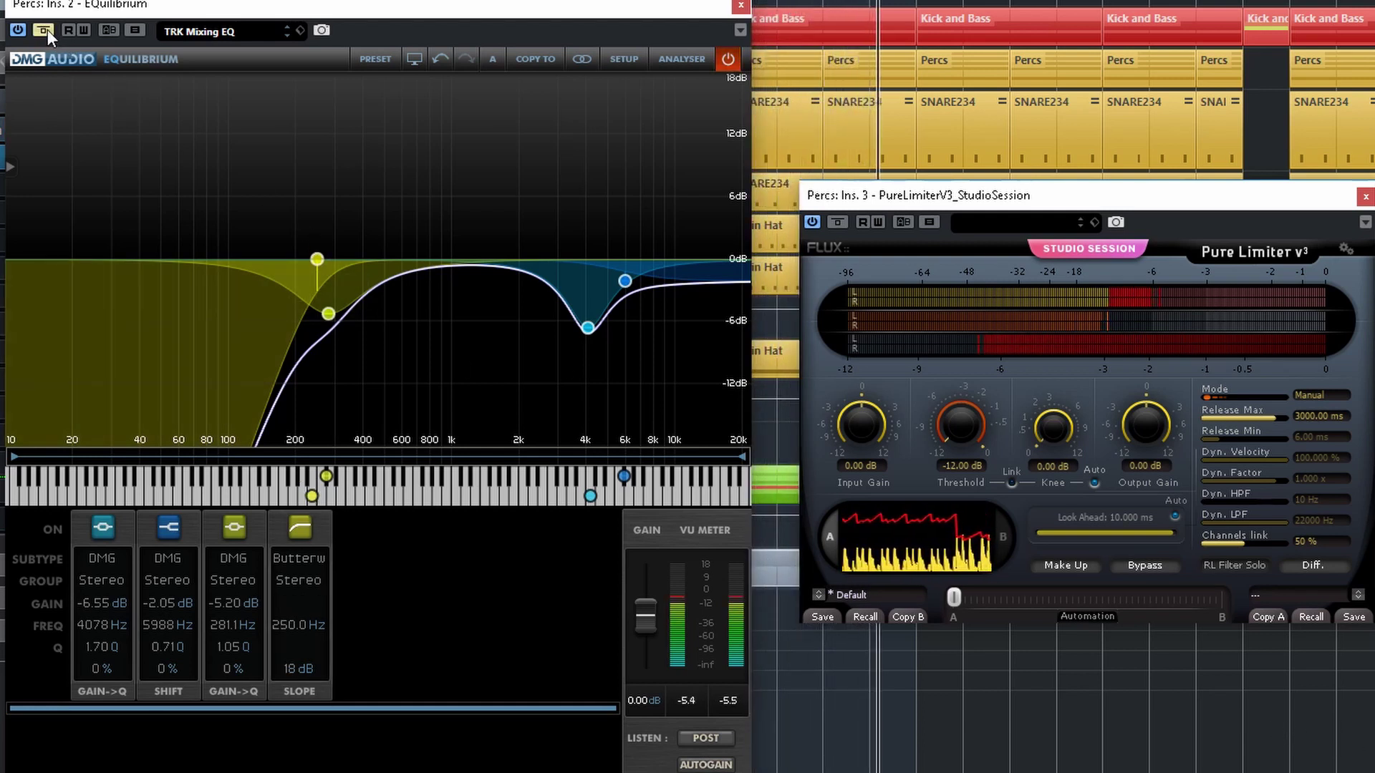
pyautogui.click(47, 30)
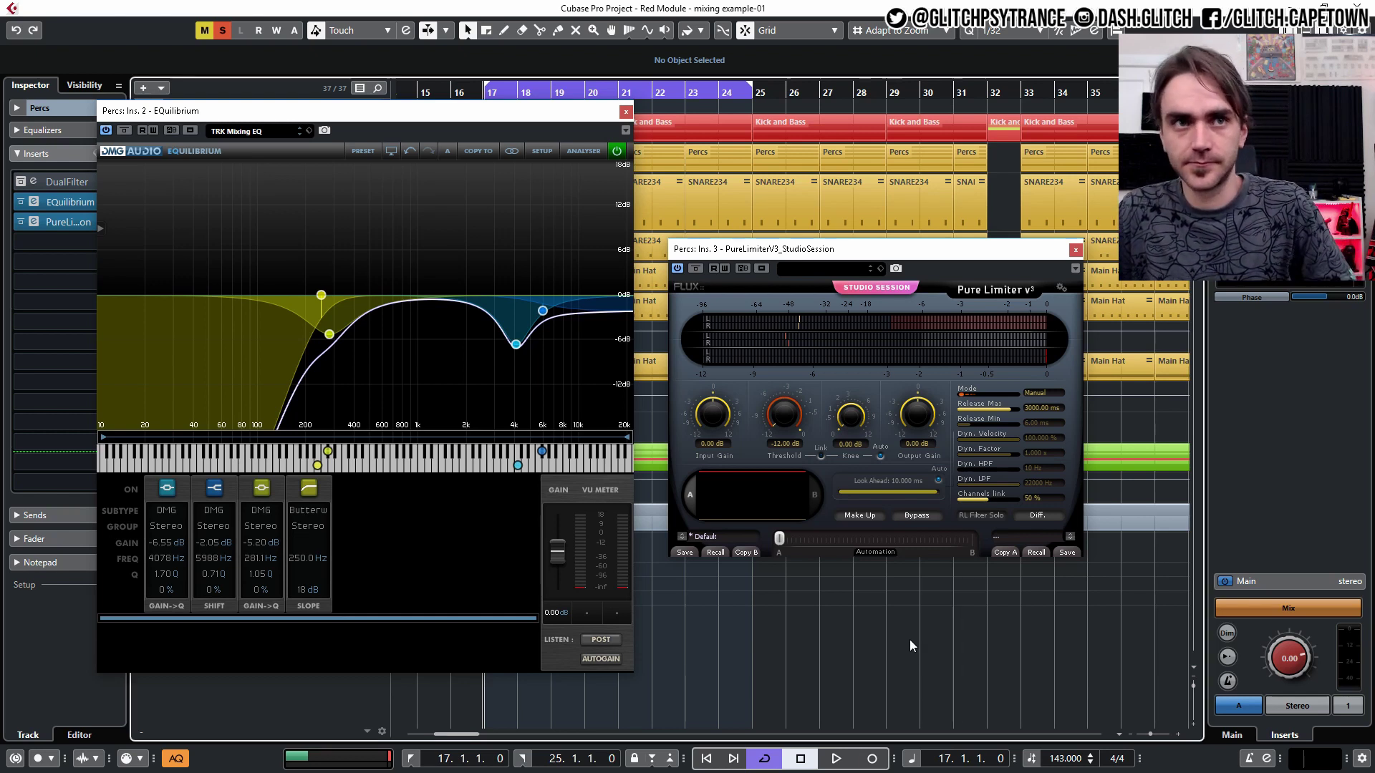
pyautogui.press('space')
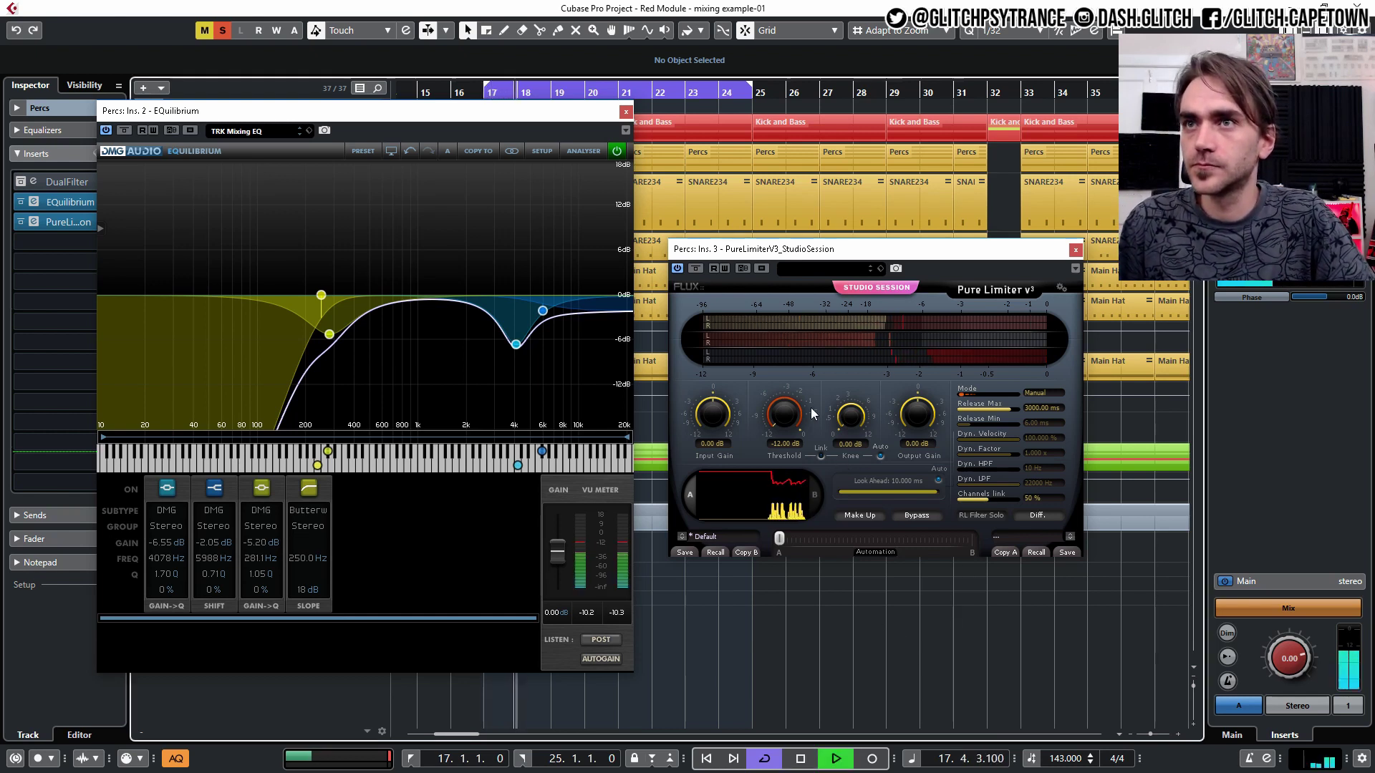
# Step: Set the Pure Limiter's threshold on Percs to -12 dB and shorten its Release Max to about 33 ms
pyautogui.moveTo(789, 427); pyautogui.dragTo(786, 382)
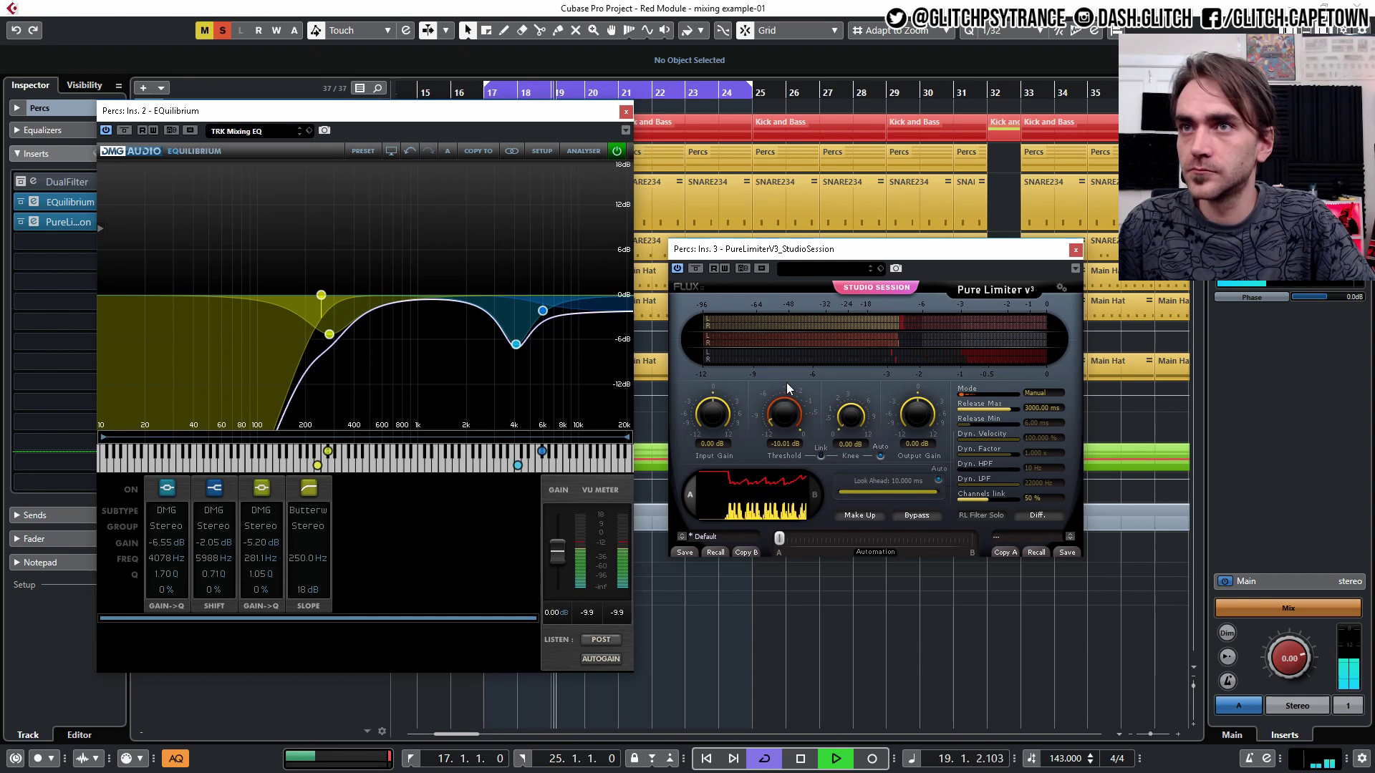
pyautogui.moveTo(1000, 409); pyautogui.dragTo(957, 409)
pyautogui.moveTo(788, 430); pyautogui.dragTo(789, 473)
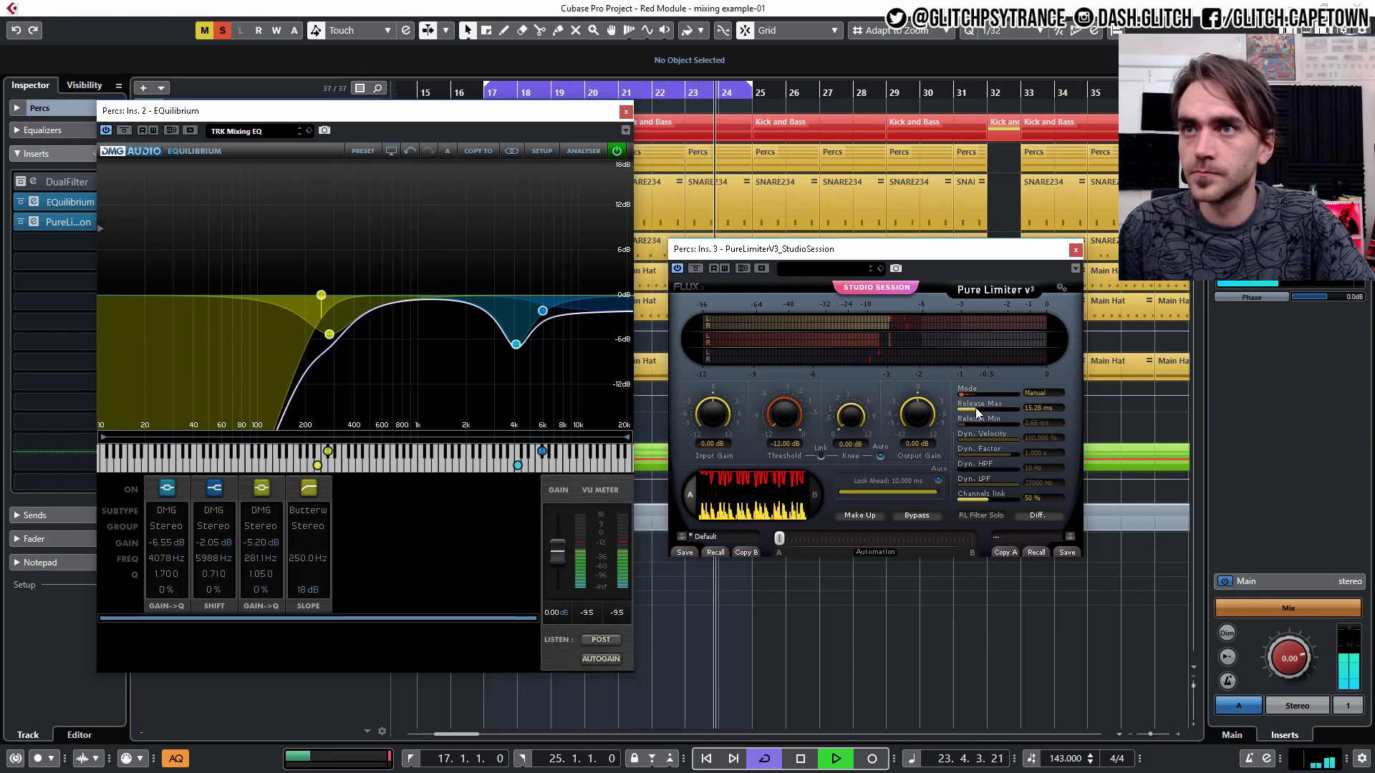
pyautogui.moveTo(975, 407); pyautogui.dragTo(979, 407)
# Step: Raise the Pure Limiter's input gain to 8 dB, lengthen Release Max to about 239 ms and return the output gain to 0 dB
pyautogui.moveTo(692, 410); pyautogui.dragTo(726, 358)
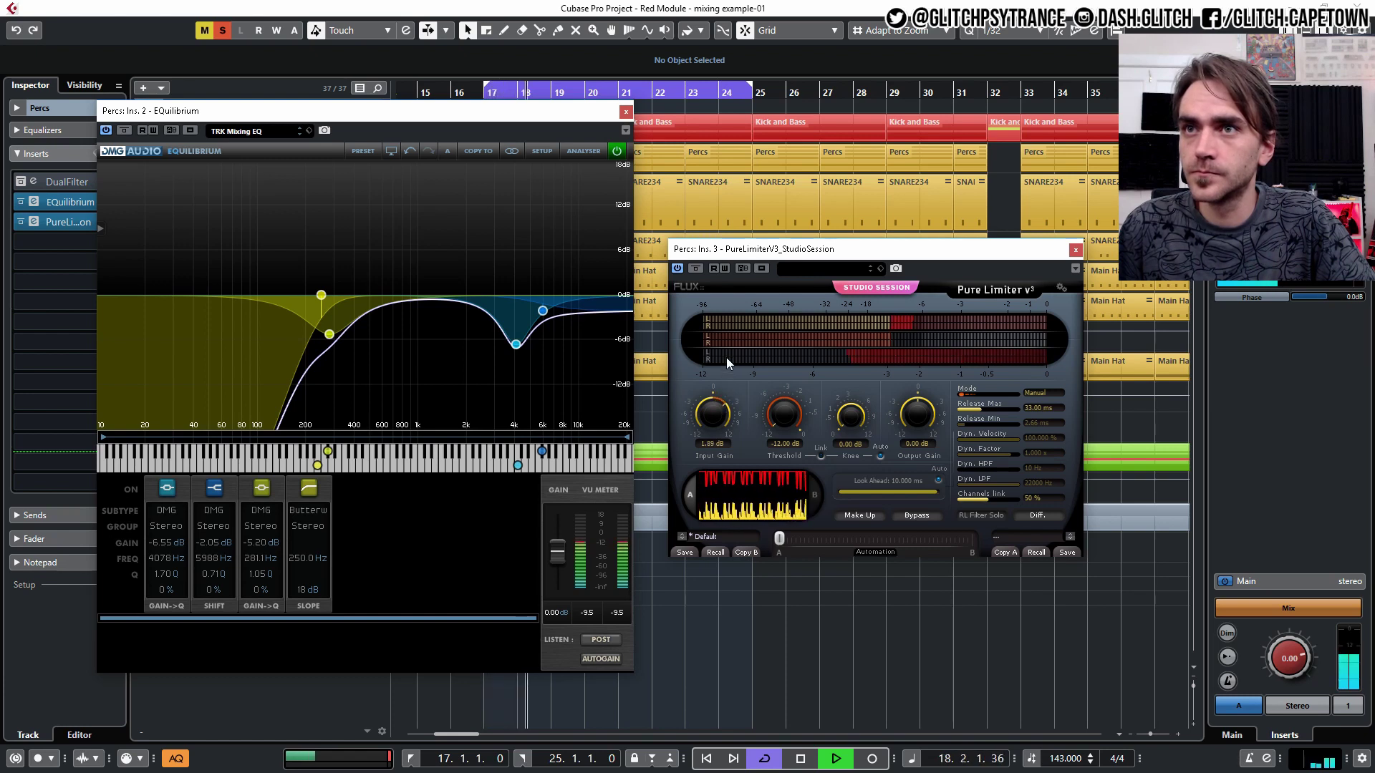
pyautogui.doubleClick(913, 447)
pyautogui.write('-8')
pyautogui.press('Return')
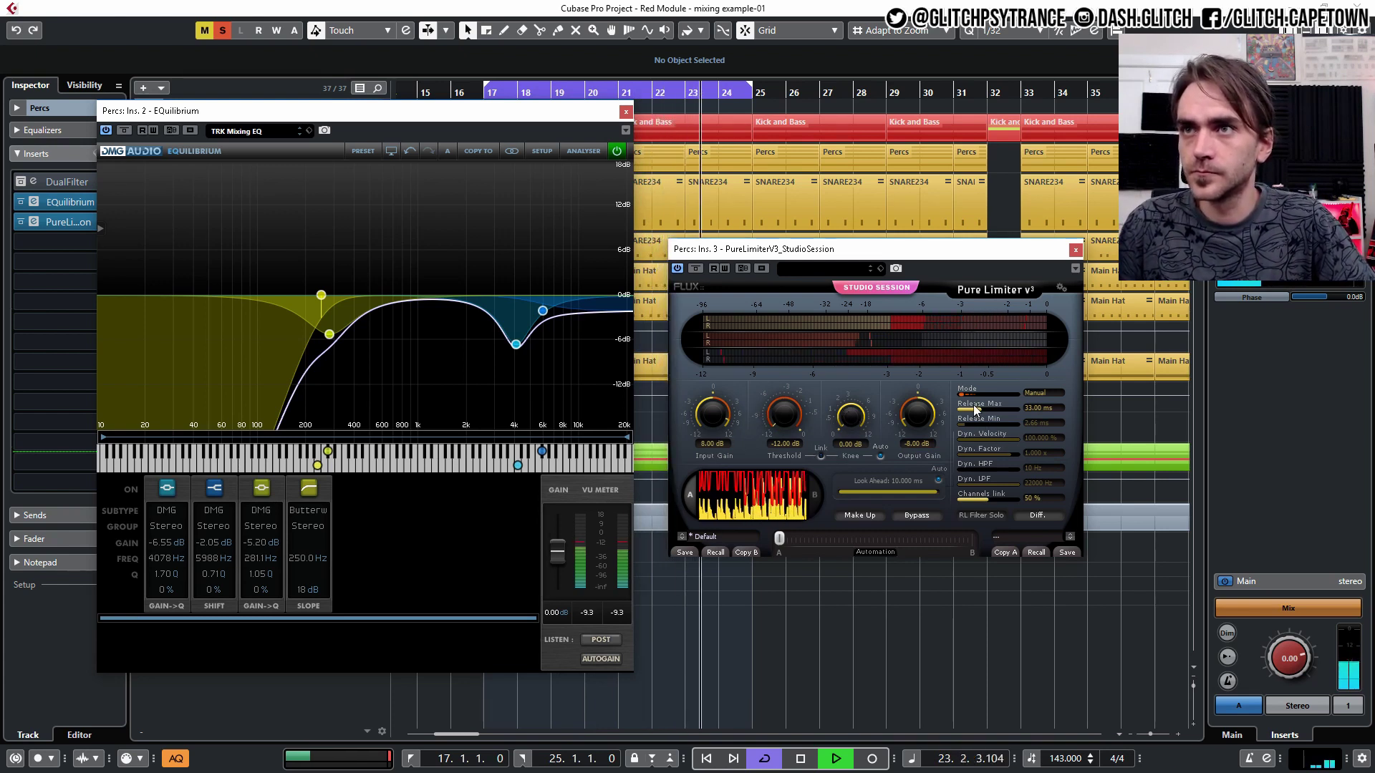
pyautogui.moveTo(973, 405)
pyautogui.mouseDown()
pyautogui.moveTo(1004, 406)
pyautogui.moveTo(986, 406)
pyautogui.mouseUp()
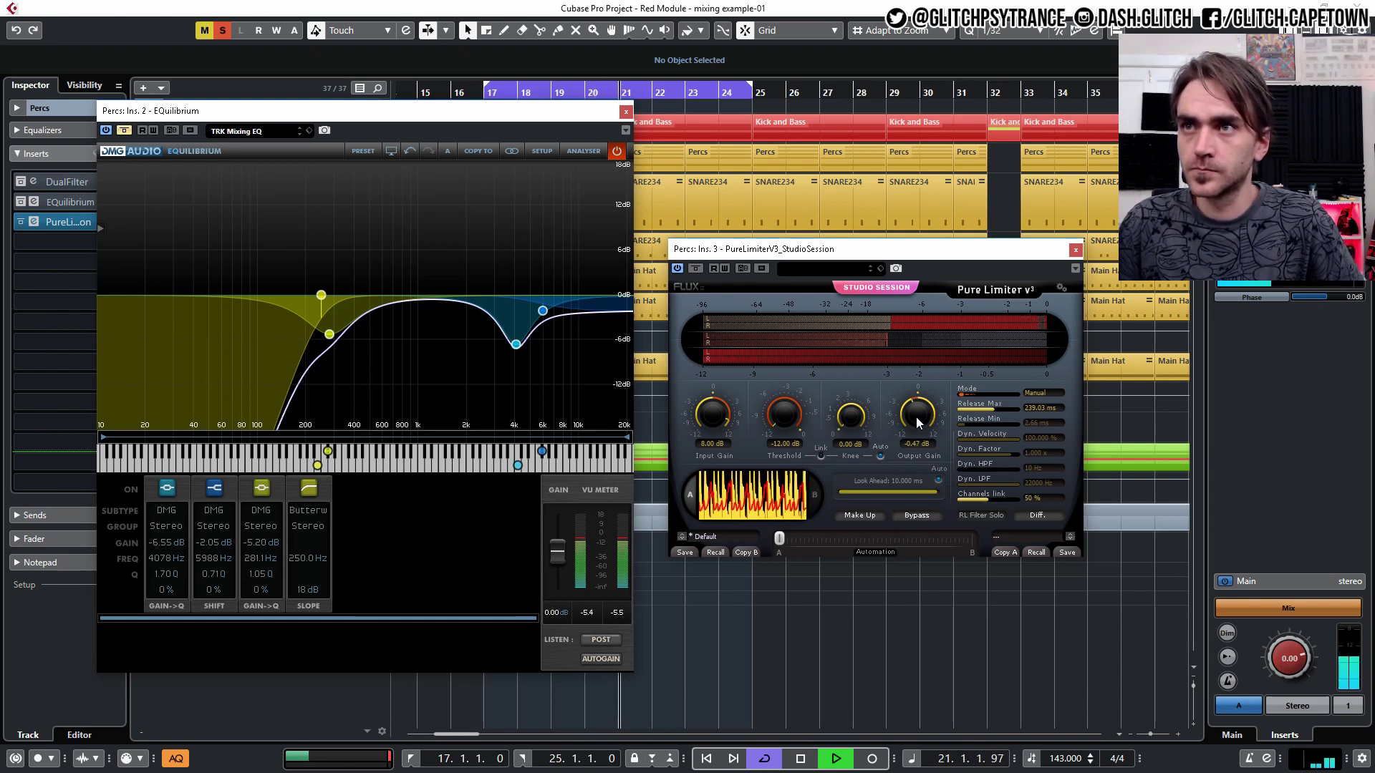
pyautogui.doubleClick(917, 417)
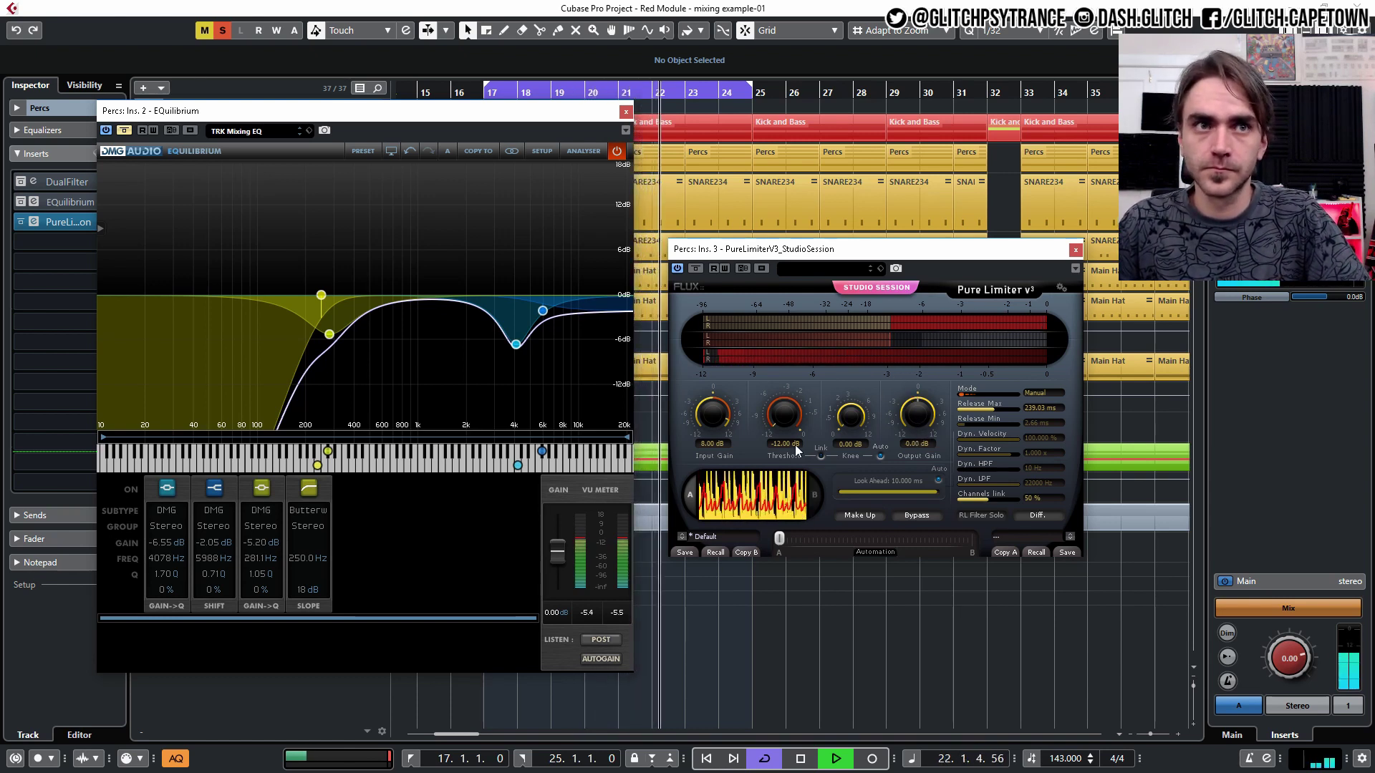
# Step: Toggle EQuilibrium's bypass on Percs to examine how the EQ changes the driven limiter's gain reduction, and stop playback
pyautogui.click(124, 131)
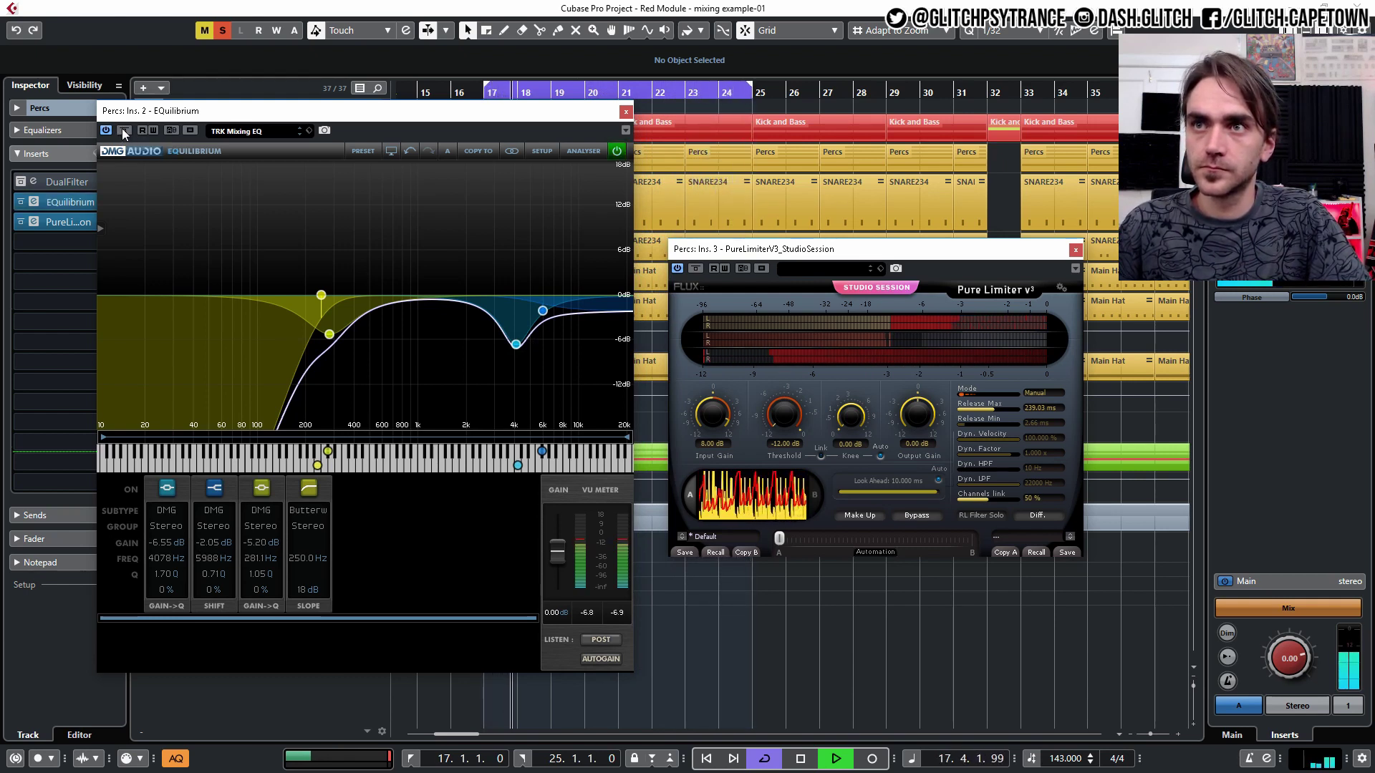
pyautogui.click(124, 132)
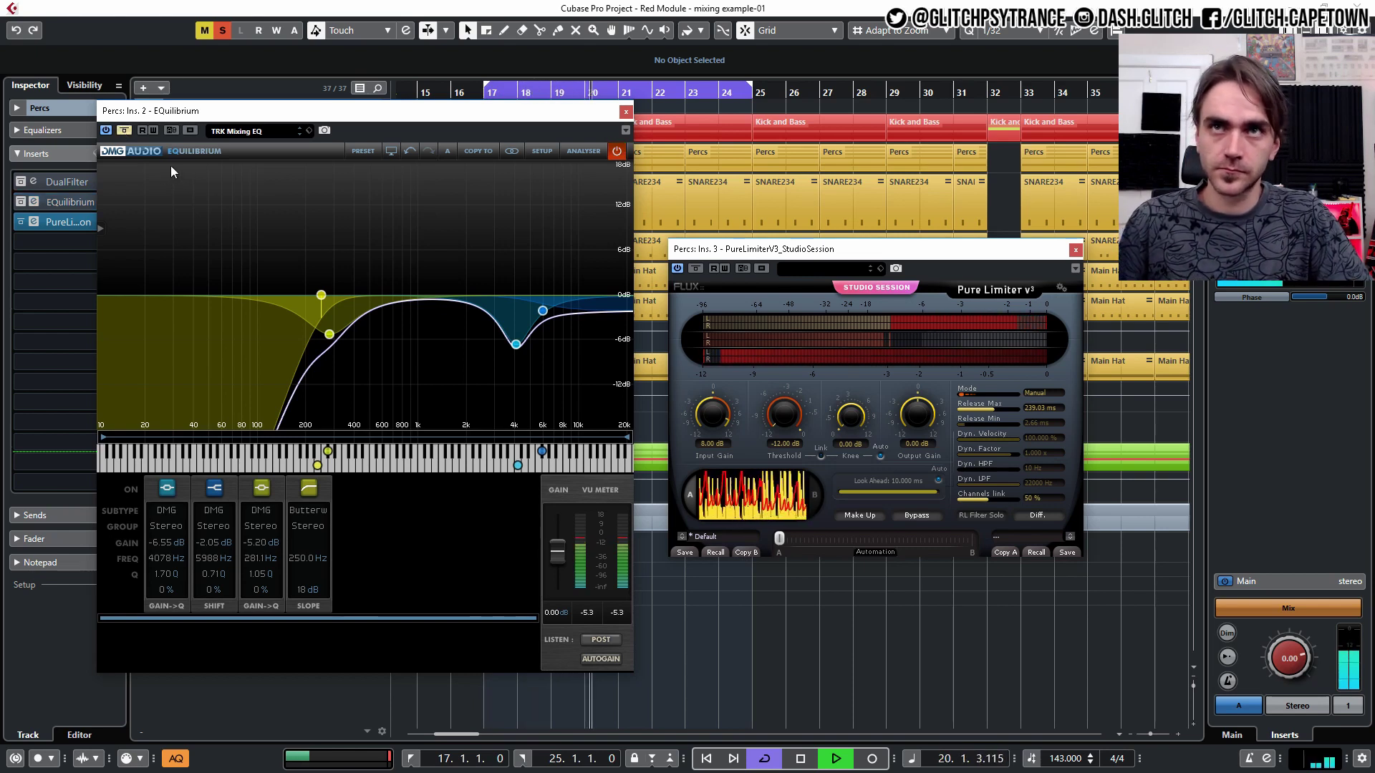
pyautogui.press('space')
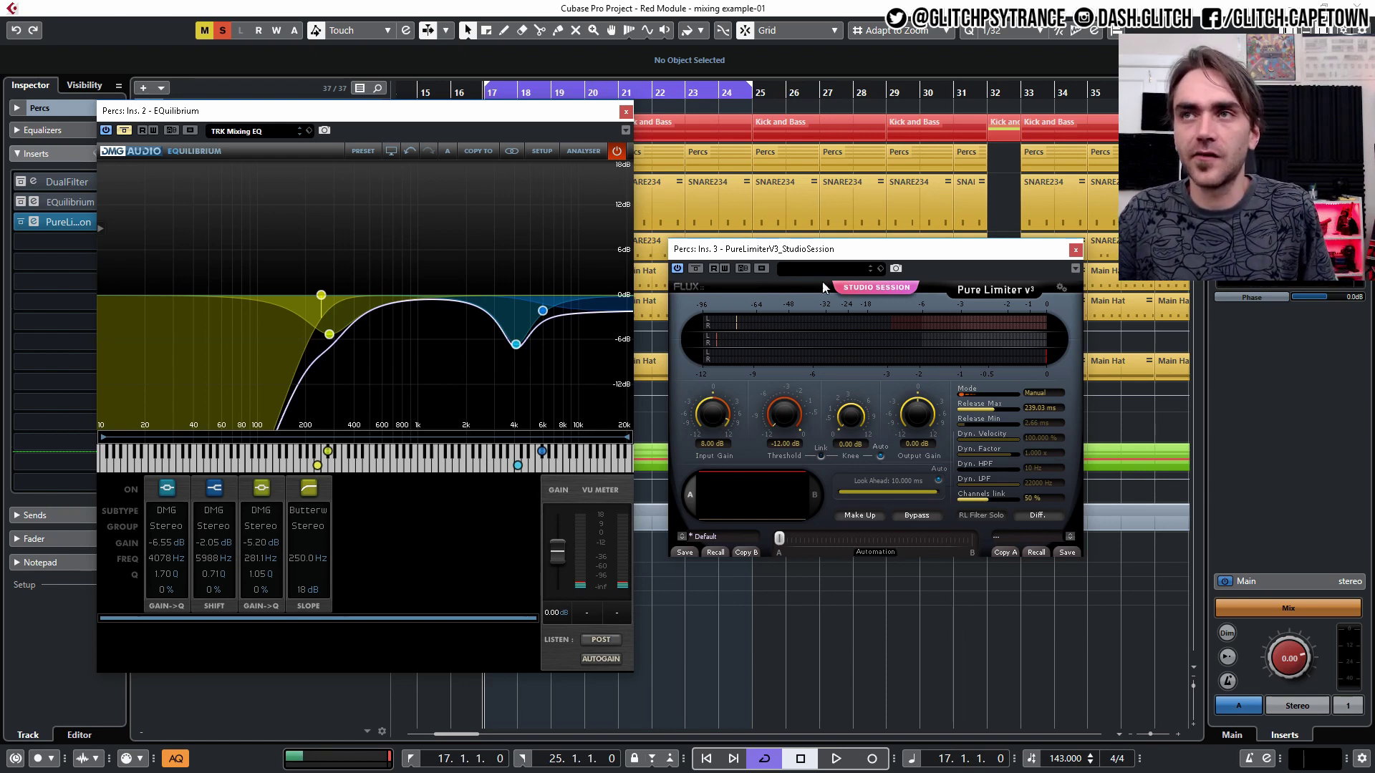
# Step: Move the EQuilibrium editor aside, reactivate the EQ and remove the Pure Limiter from the third insert slot of Percs
pyautogui.moveTo(143, 111); pyautogui.dragTo(246, 112)
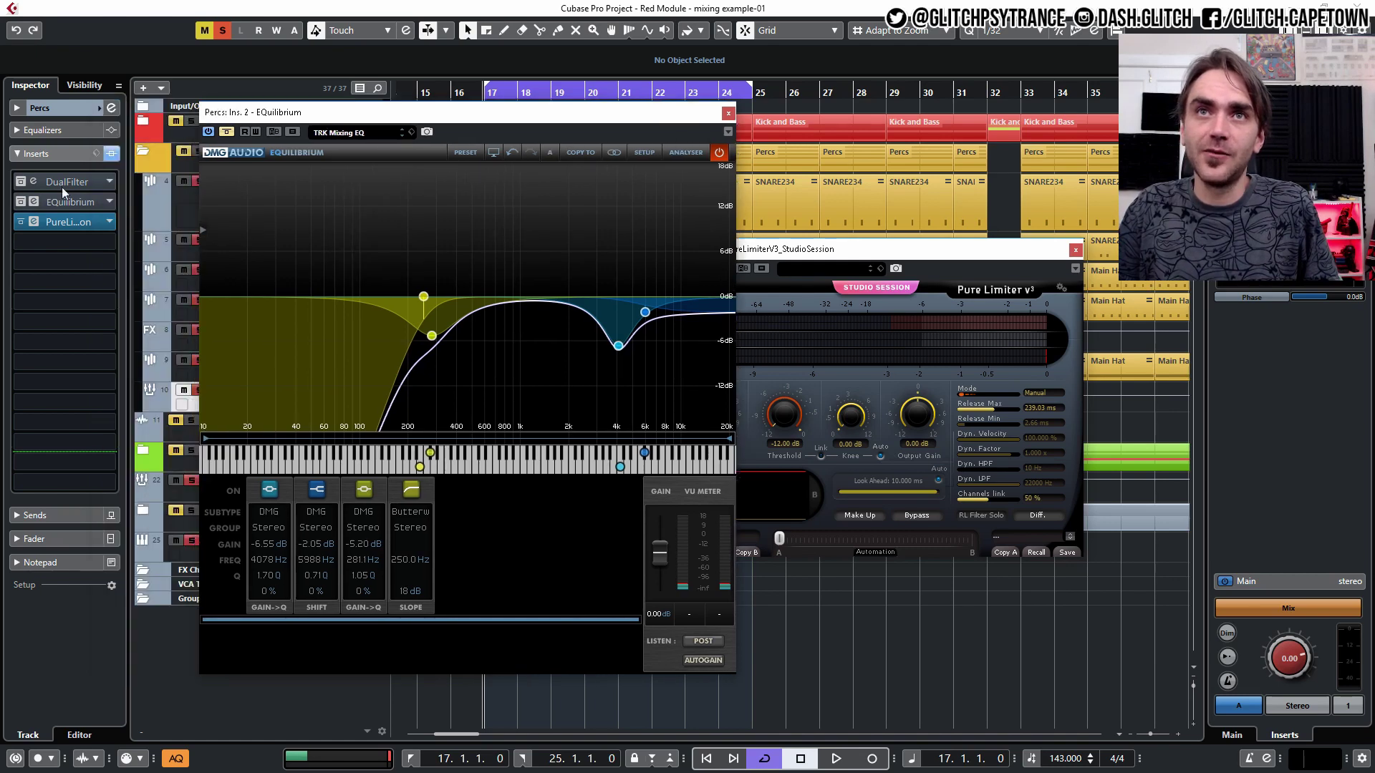
pyautogui.click(110, 221)
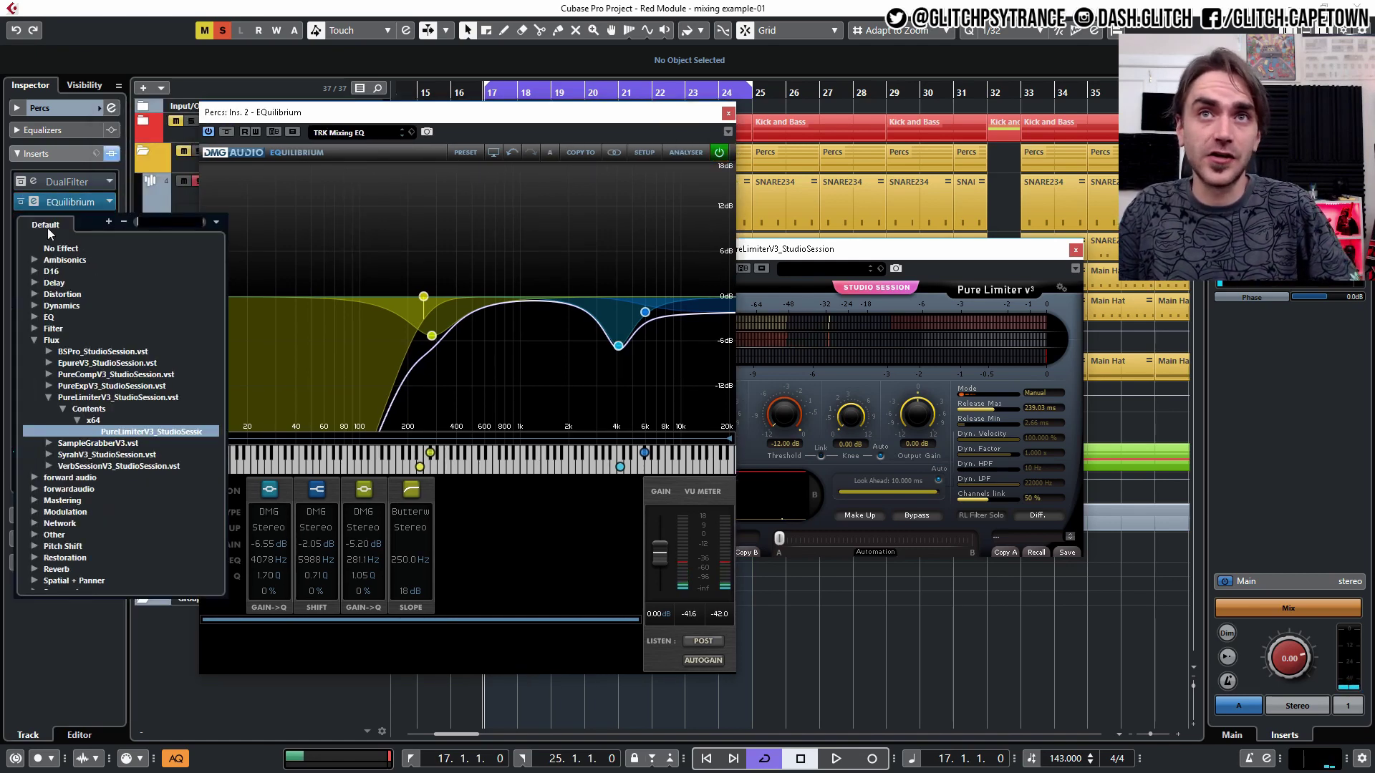
pyautogui.click(63, 247)
pyautogui.press('Return')
# Step: Expand the Kick and Bass folder and open the channel settings of the Kick track
pyautogui.click(143, 119)
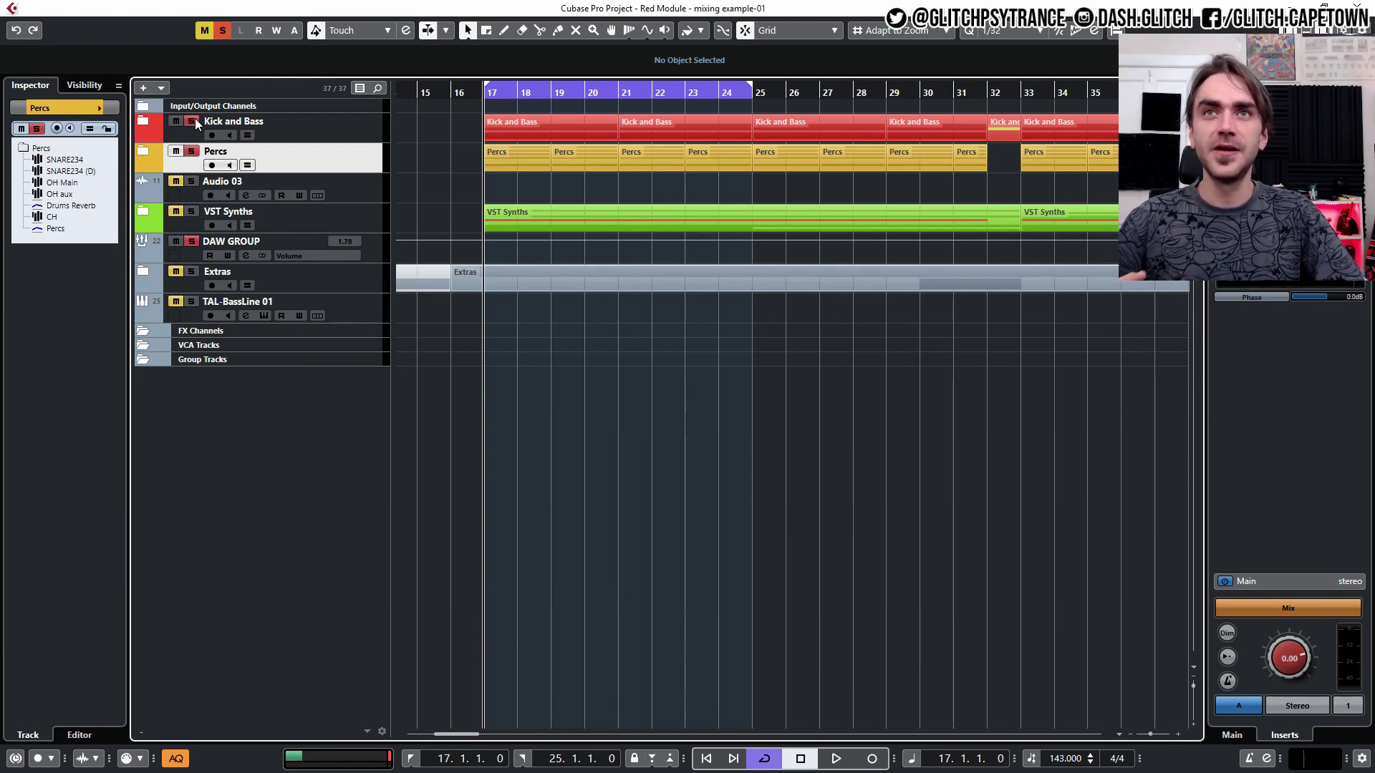
pyautogui.click(162, 127)
pyautogui.click(144, 122)
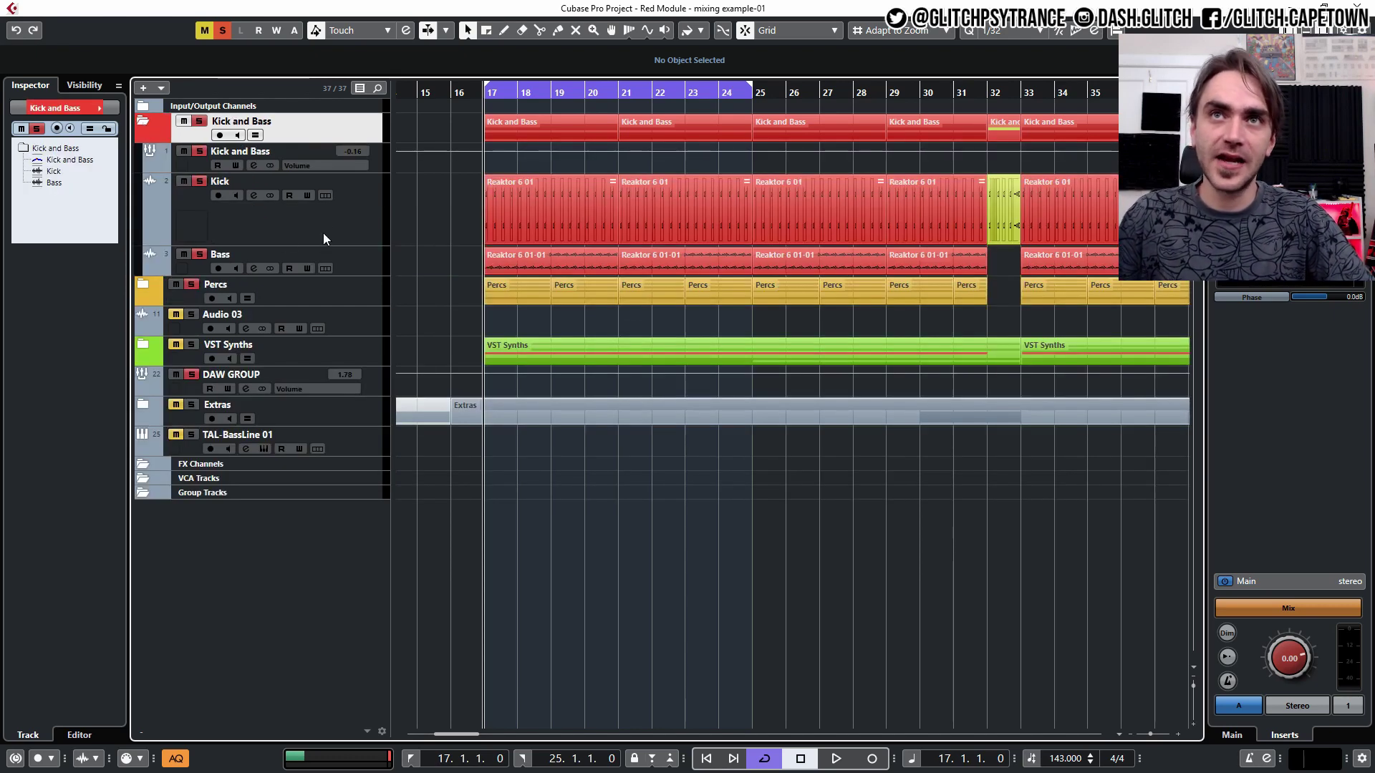
pyautogui.click(328, 232)
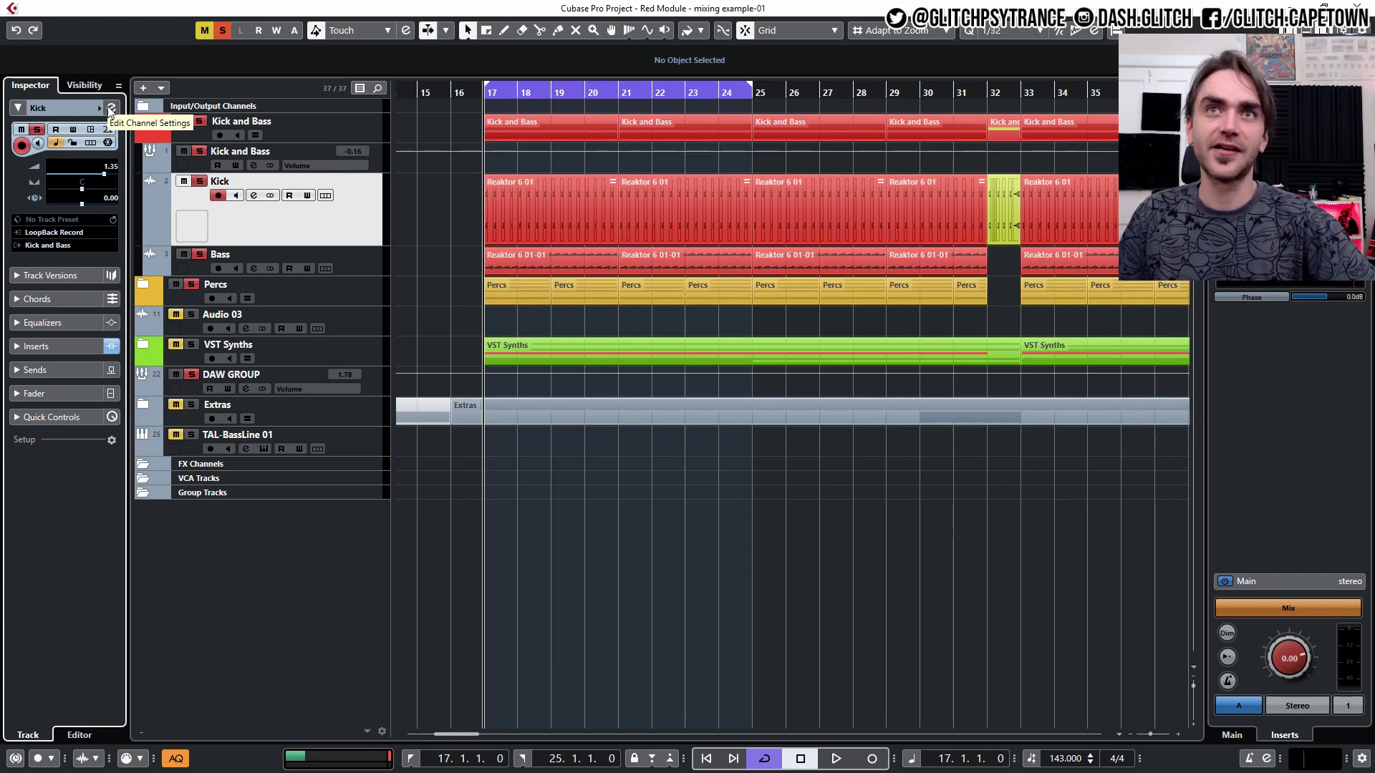
pyautogui.click(110, 107)
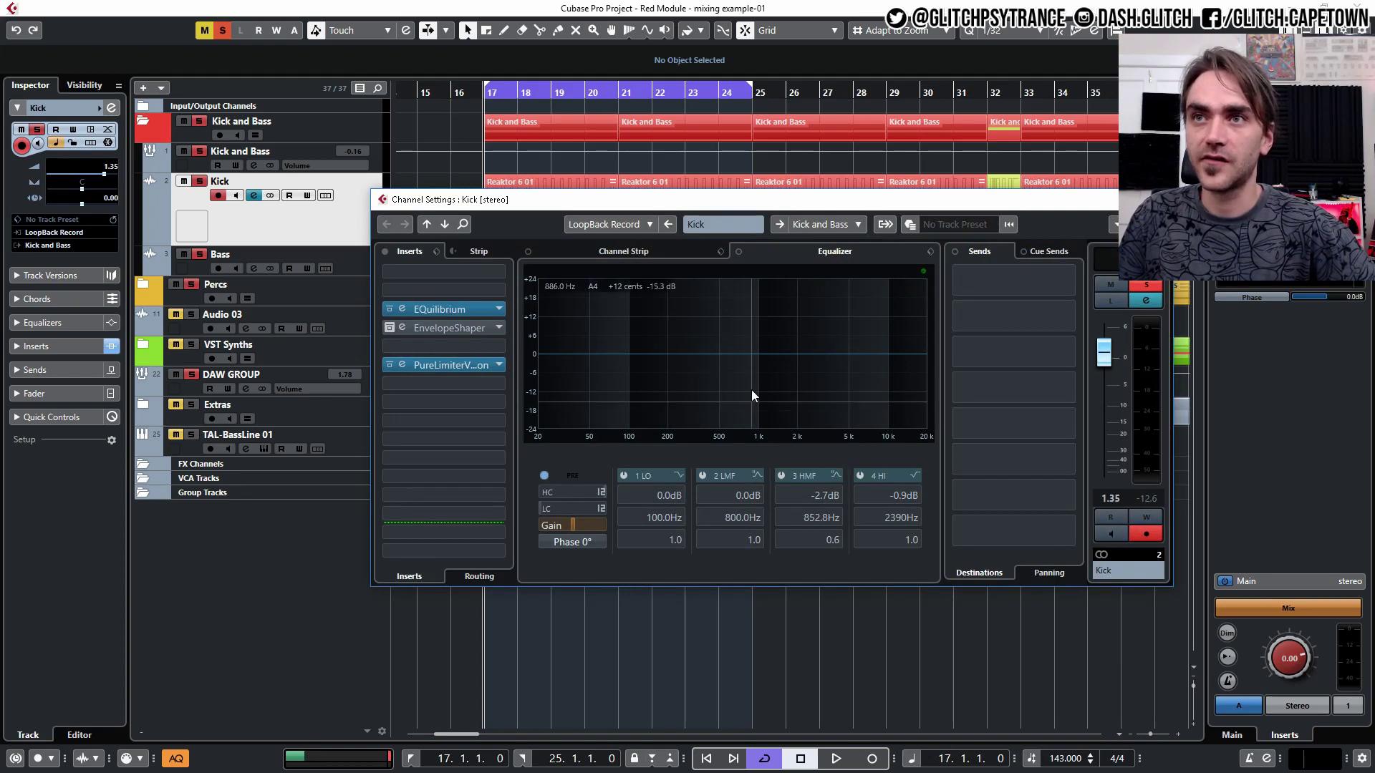
# Step: Add a broad boost of about 2.7 dB near 678 Hz with band 3 of the Kick channel's equalizer
pyautogui.click(737, 342)
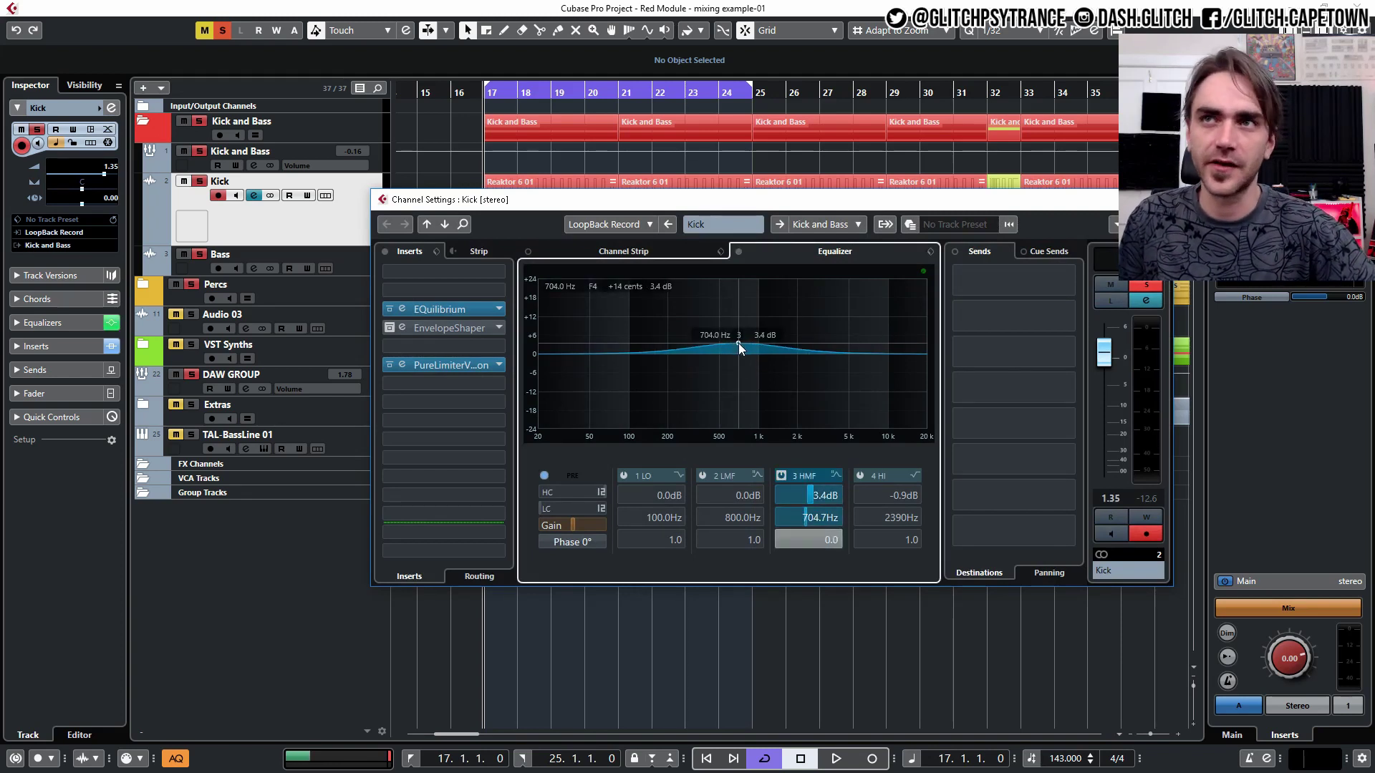
pyautogui.moveTo(737, 342); pyautogui.dragTo(737, 345)
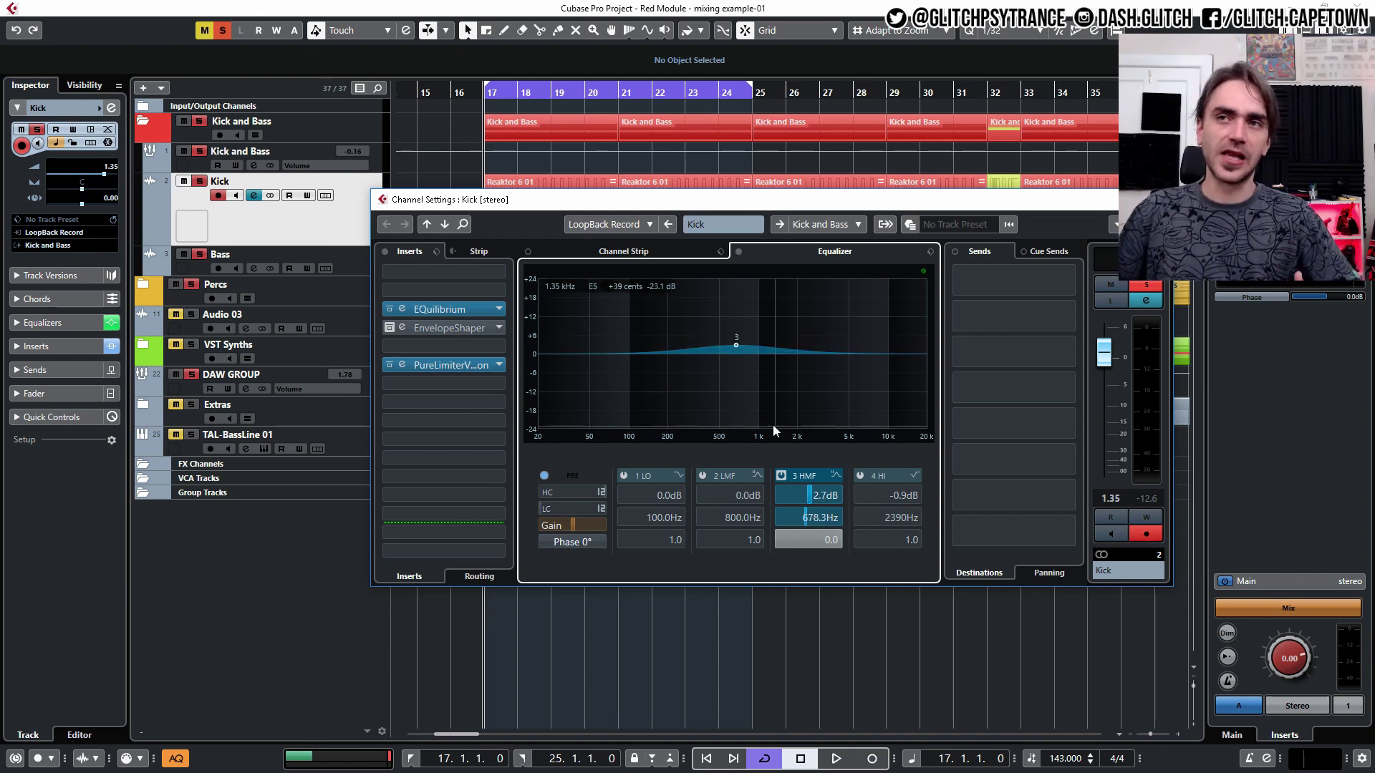